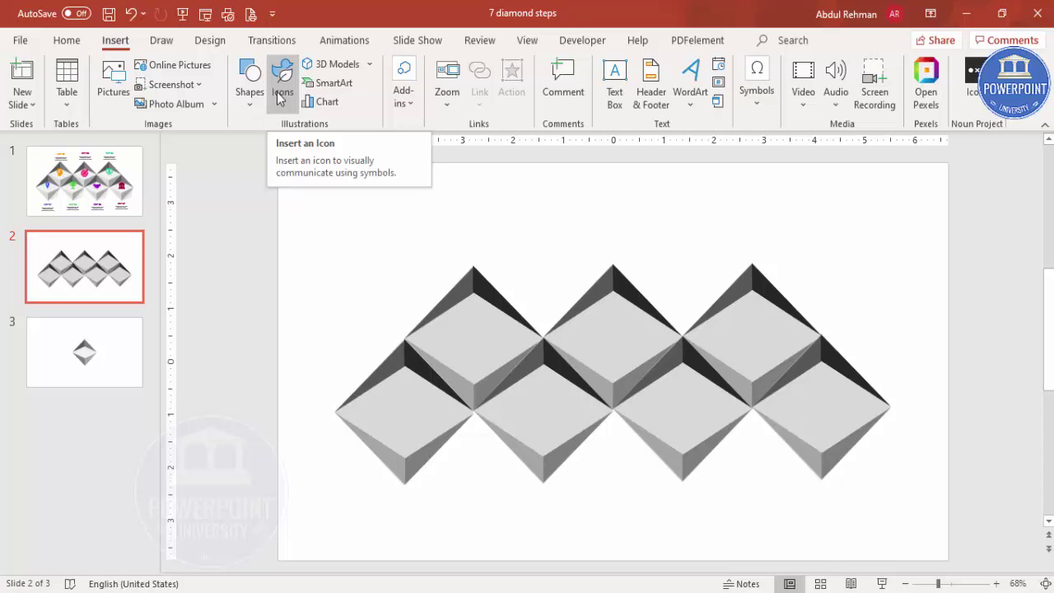
Insert seven Analytics icons from the icon library, including pie-chart and bar-chart icons.
left_click(280, 95)
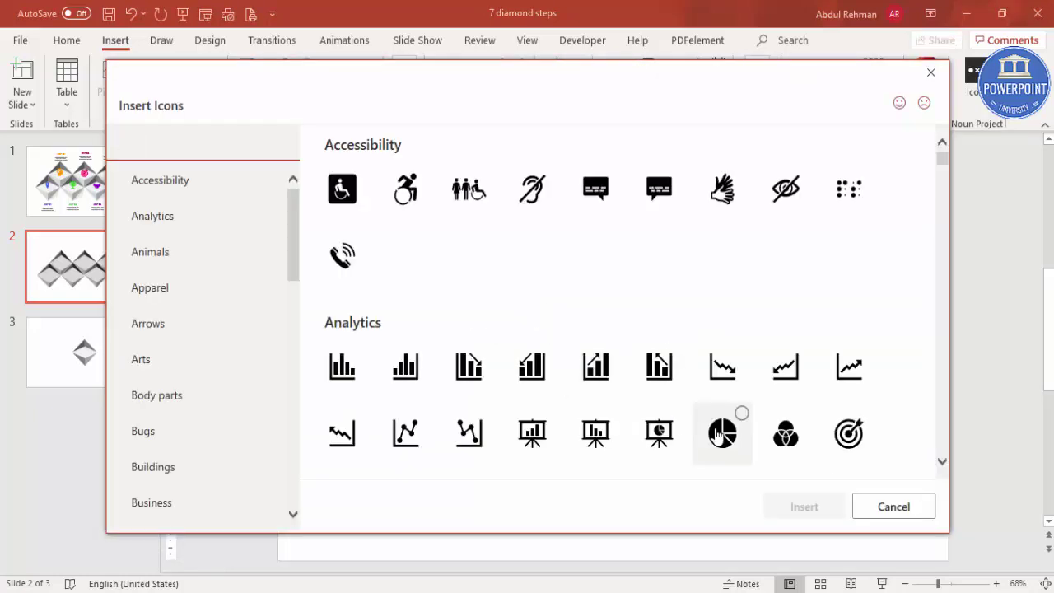
left_click(722, 433)
left_click(642, 452)
left_click(601, 447)
left_click(543, 445)
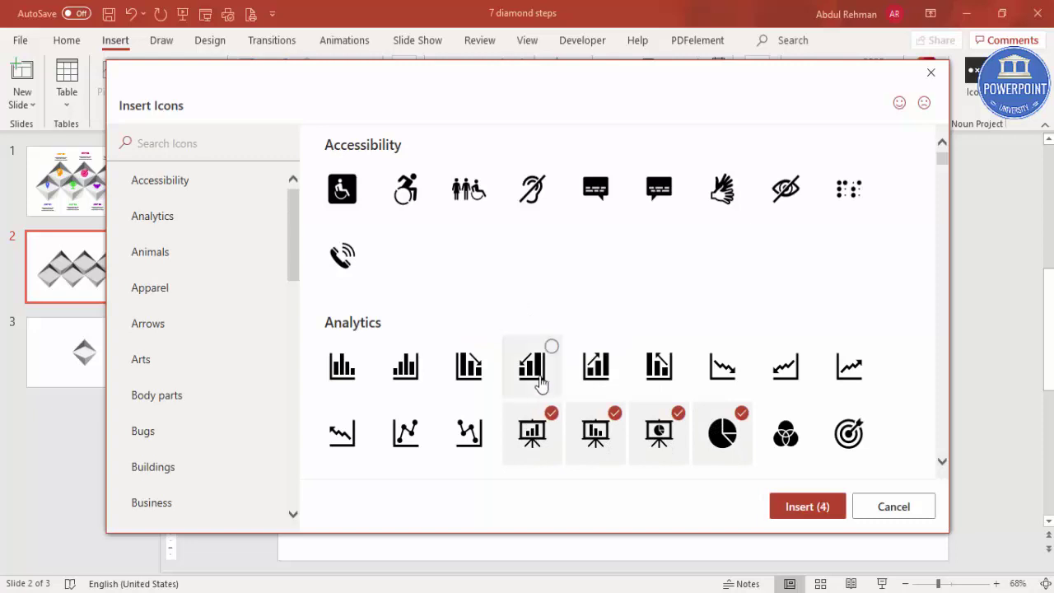
left_click(541, 380)
left_click(586, 372)
left_click(658, 369)
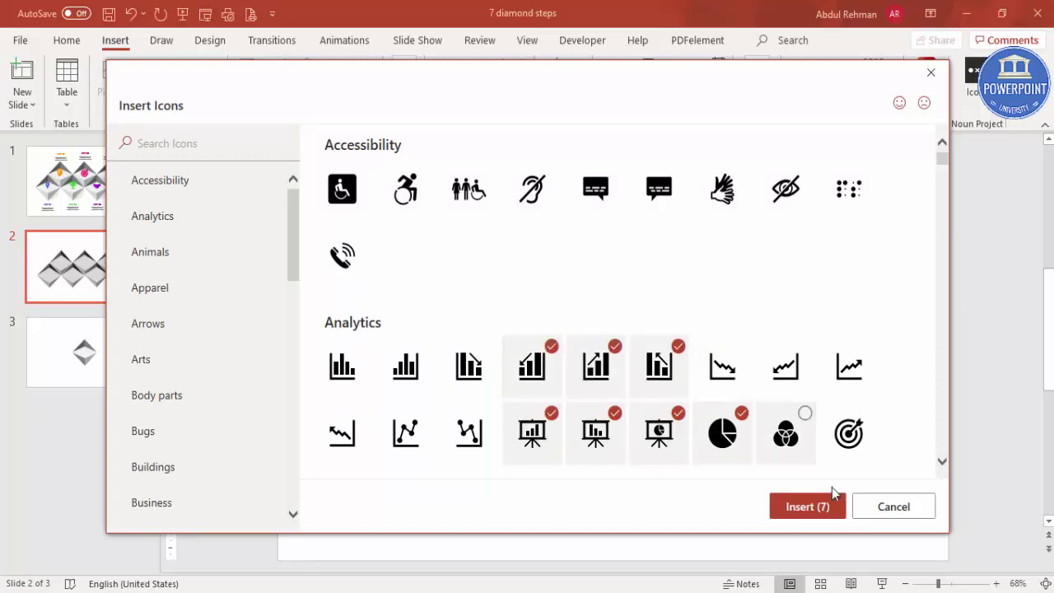
left_click(808, 509)
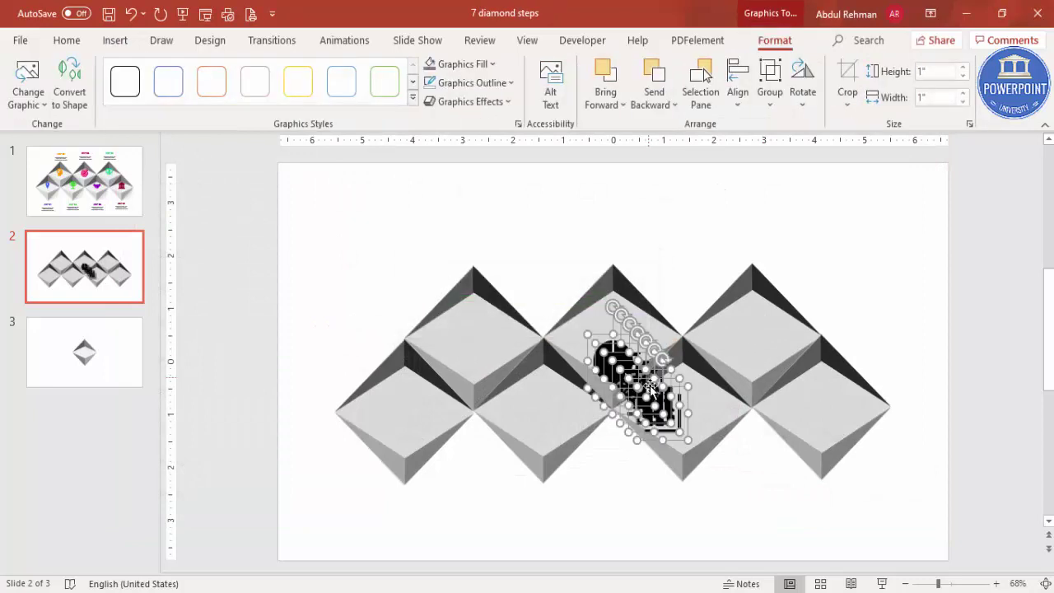
Undo the accidental enlargement and park the icon stack at the slide's top-right.
left_click_drag(655, 404, 749, 354)
key("ctrl+z")
left_click_drag(651, 392, 458, 306)
left_click(822, 237)
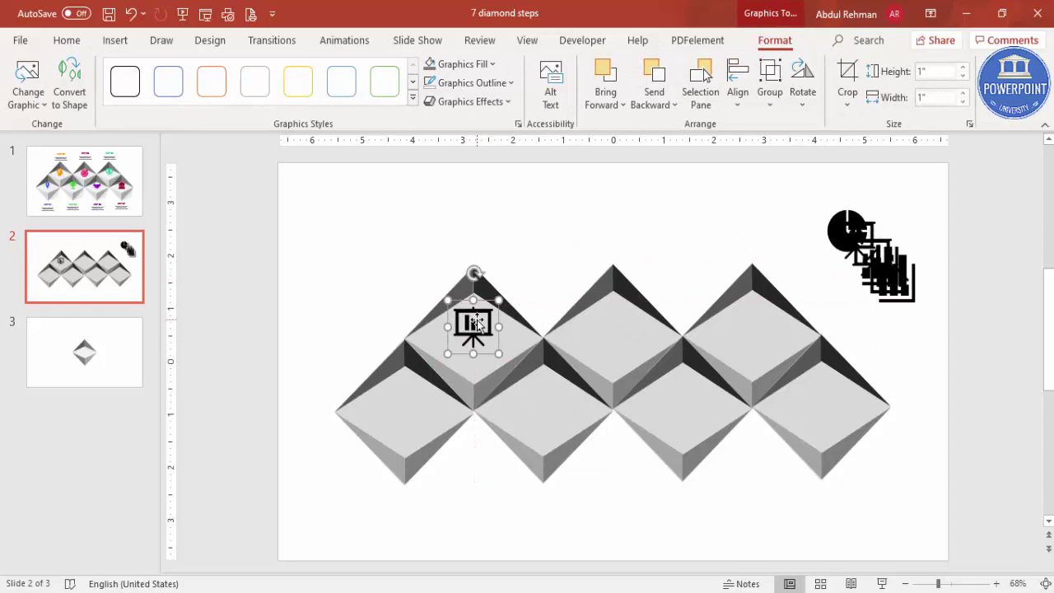
Give the presentation icon the Perspective: Upper Left shadow preset.
right_click(477, 319)
left_click(550, 552)
left_click(892, 183)
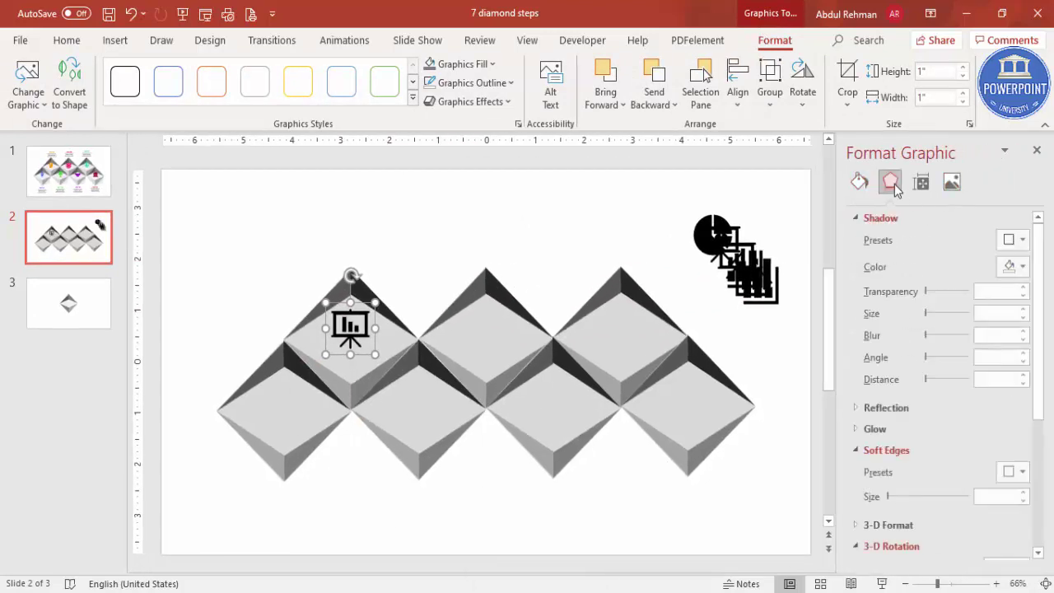
left_click(1015, 240)
scroll(1045, 363, "down", 2)
scroll(1046, 362, "down", 2)
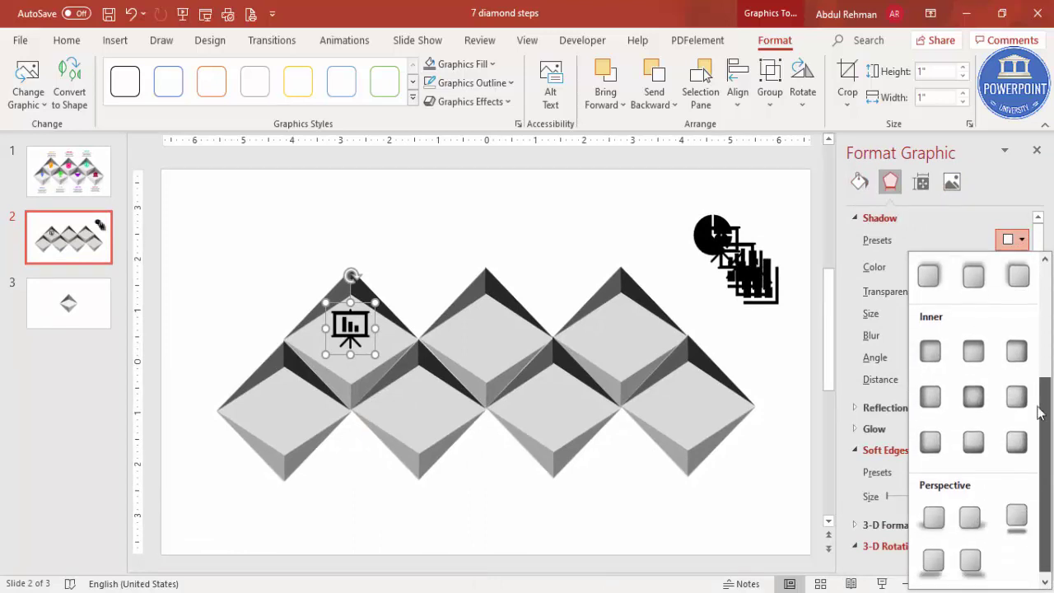
left_click(936, 518)
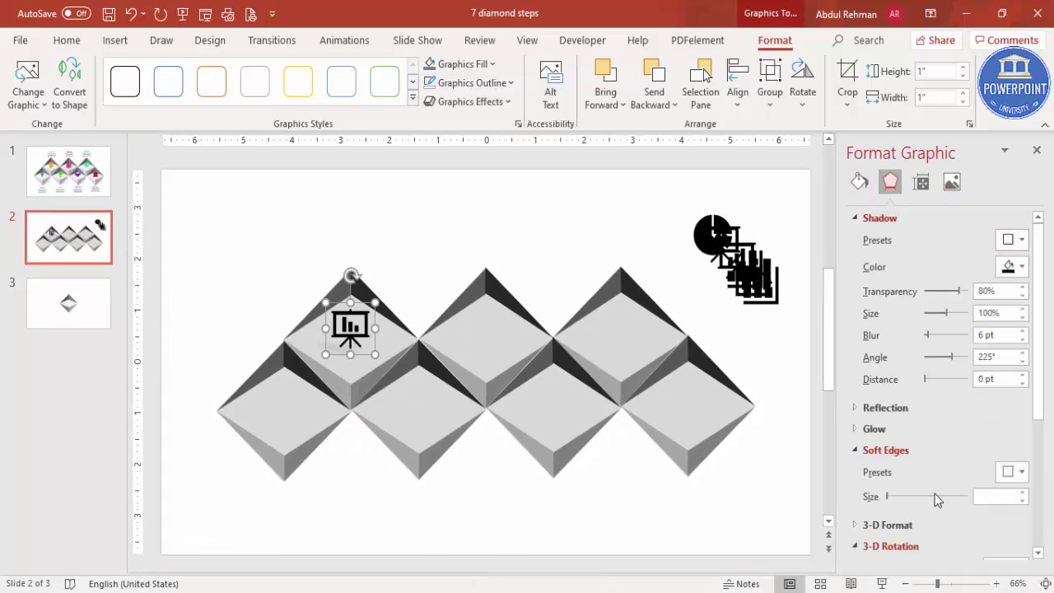
left_click(580, 273)
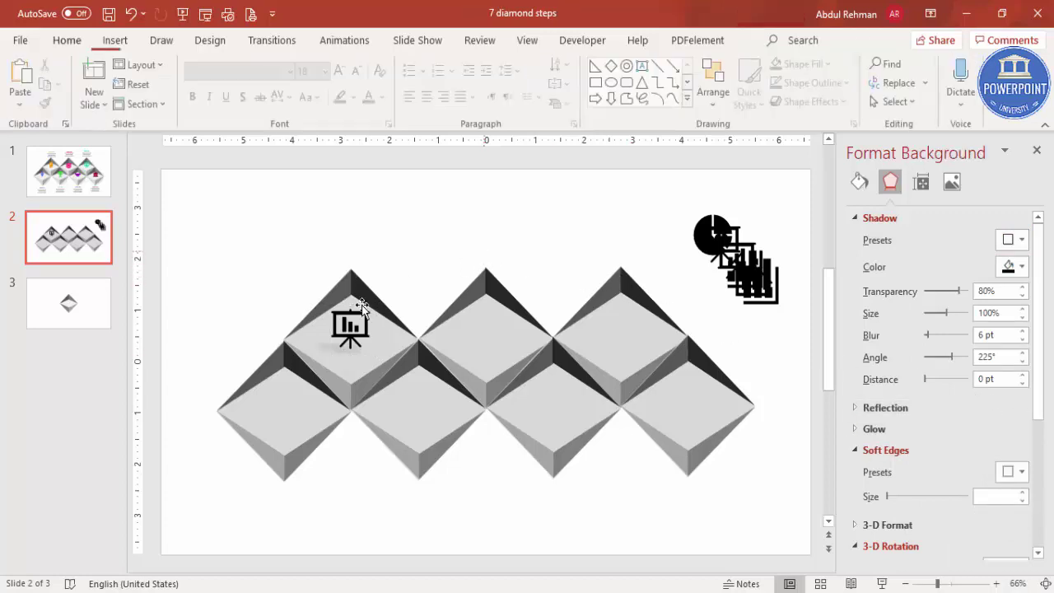
Drag the remaining analytics icons onto their diamonds, one centred on each face.
left_click_drag(327, 327, 626, 327)
key("ctrl+z")
left_click(554, 251)
left_click_drag(718, 238, 456, 352)
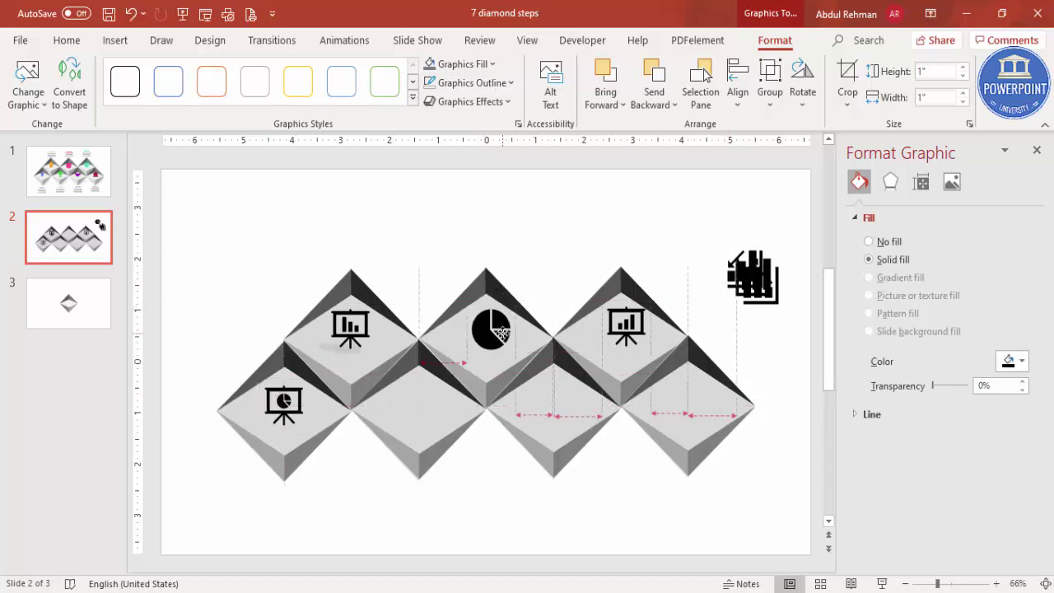
left_click_drag(735, 280, 404, 408)
left_click_drag(717, 301, 520, 410)
left_click_drag(751, 286, 701, 401)
left_click(619, 262)
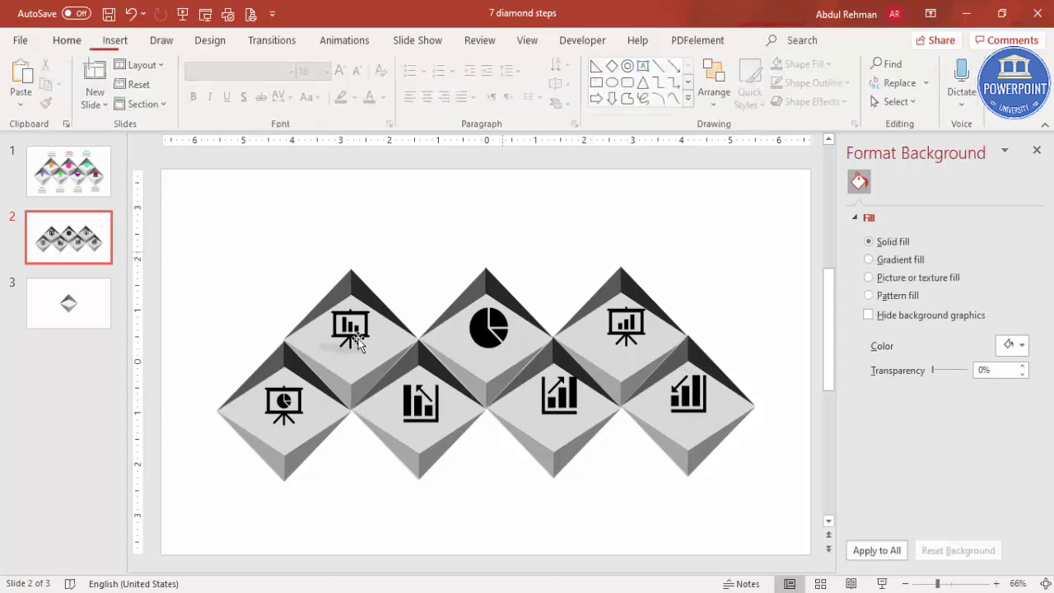
Copy the top-left icon's shadow onto the other six icons with Format Painter.
left_click(376, 317)
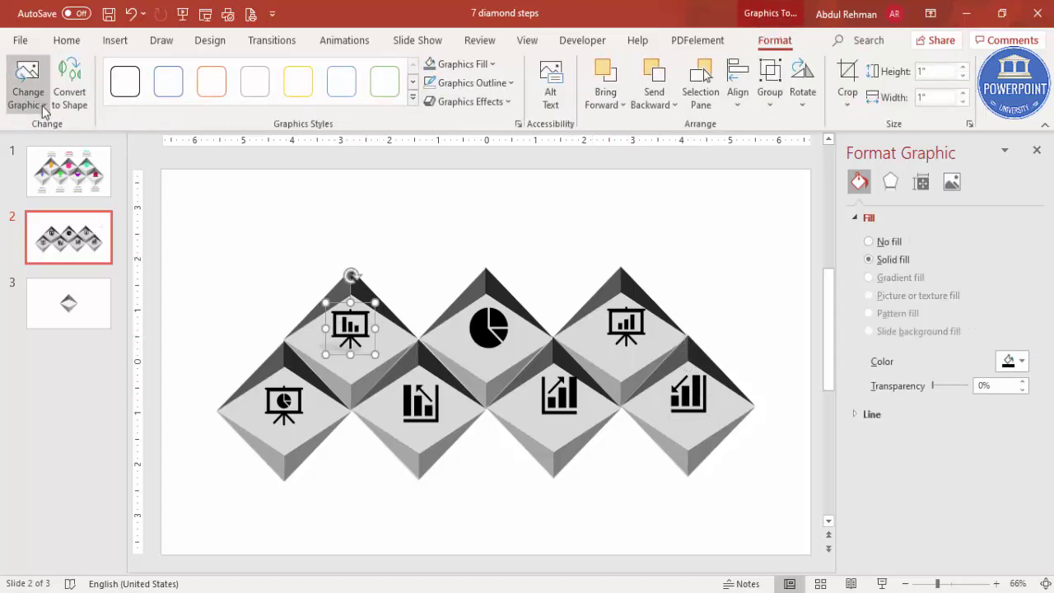
left_click(55, 41)
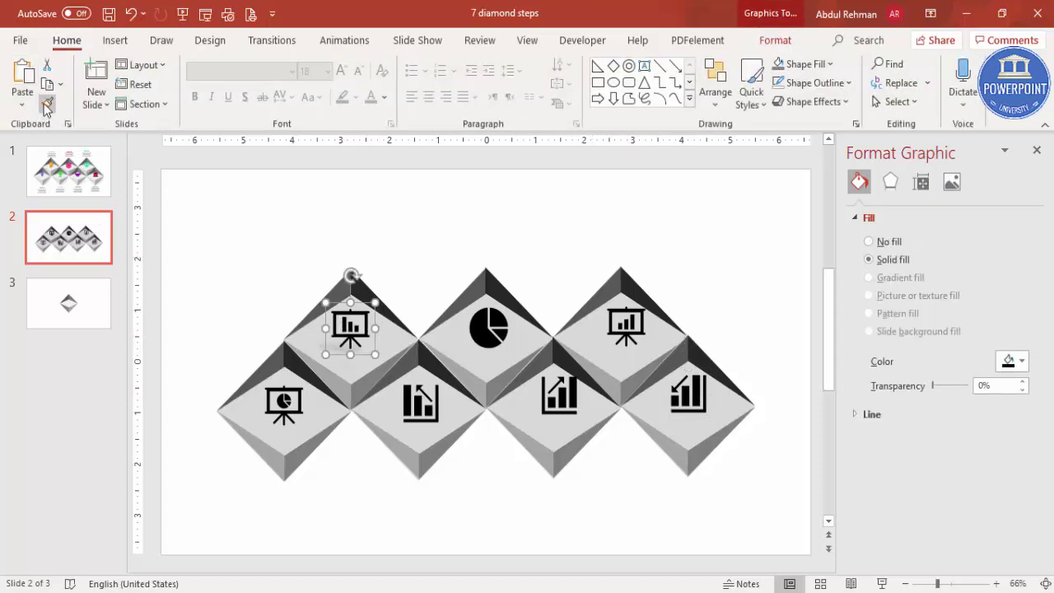
left_click(47, 104)
left_click(491, 323)
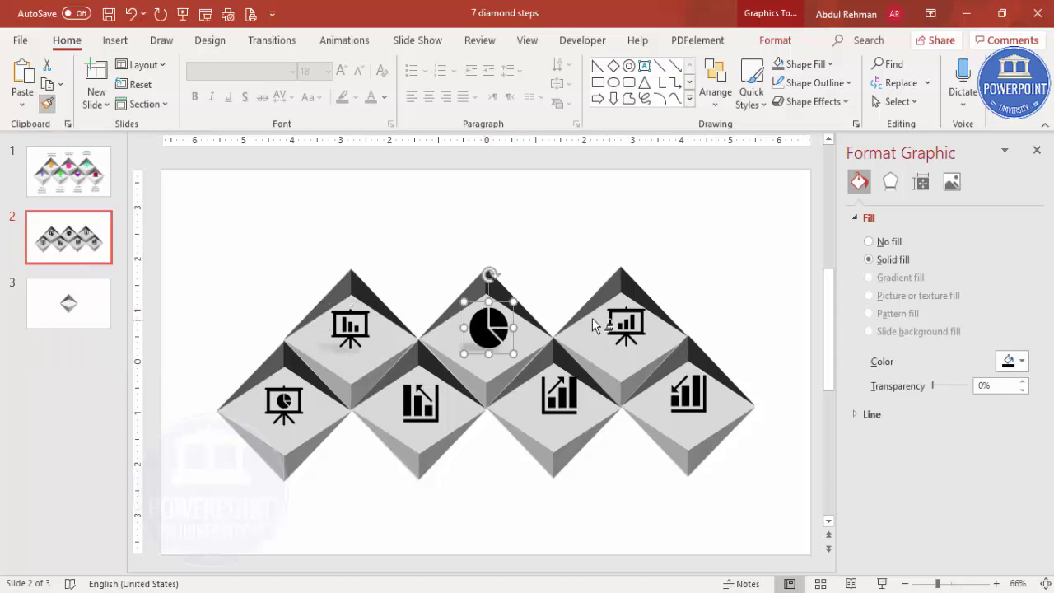
left_click(621, 323)
left_click(696, 399)
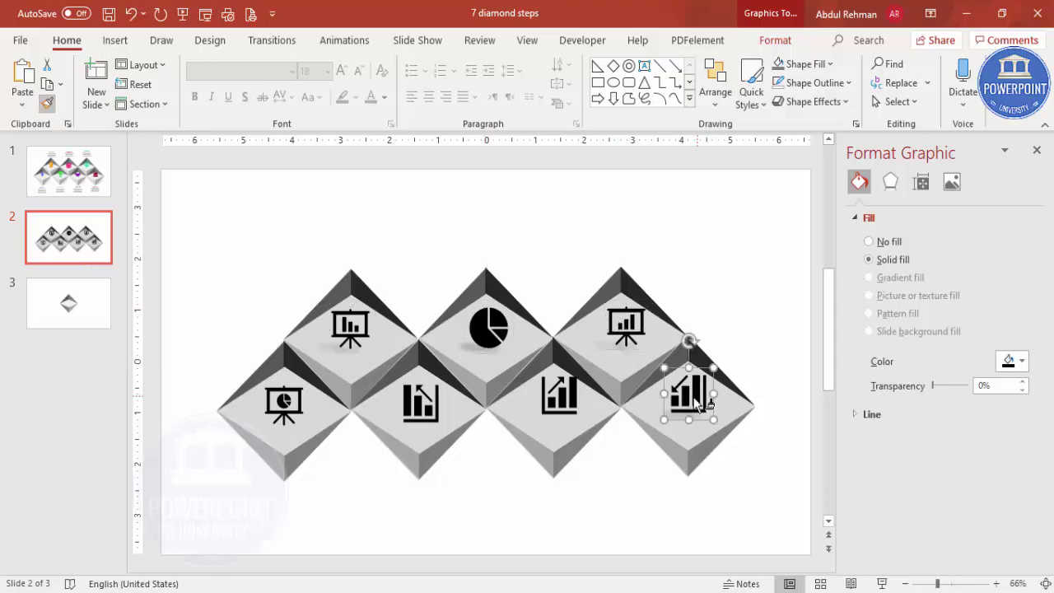
left_click(570, 404)
left_click(422, 415)
left_click(282, 405)
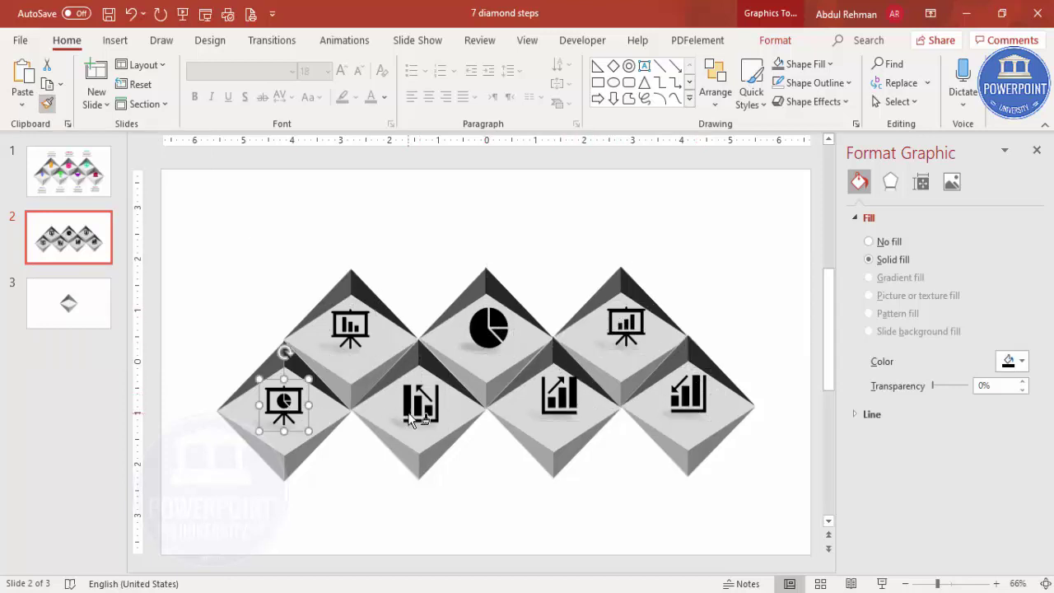
left_click(383, 449)
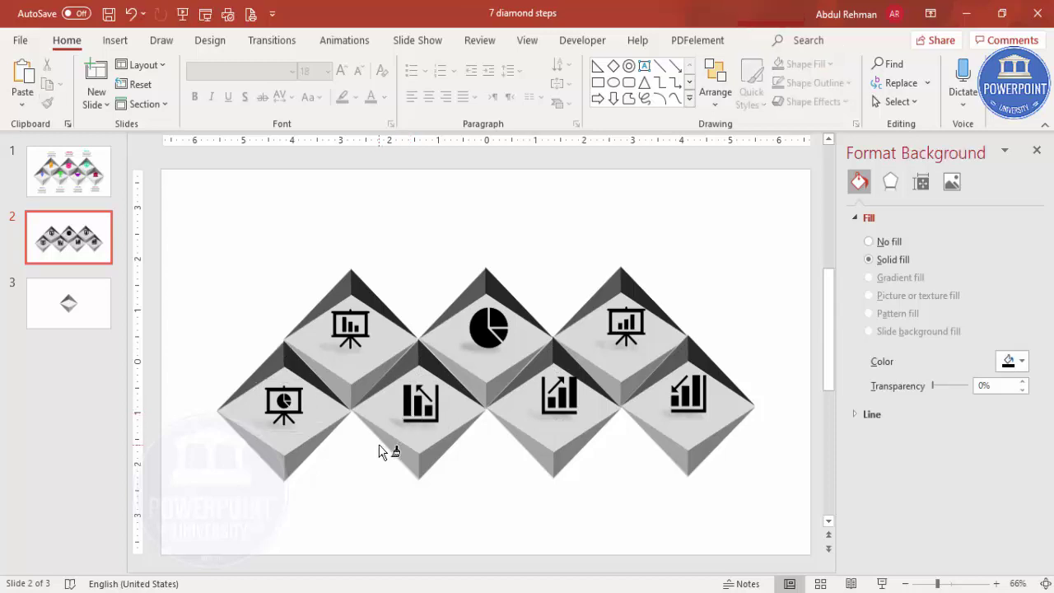
left_click(360, 318)
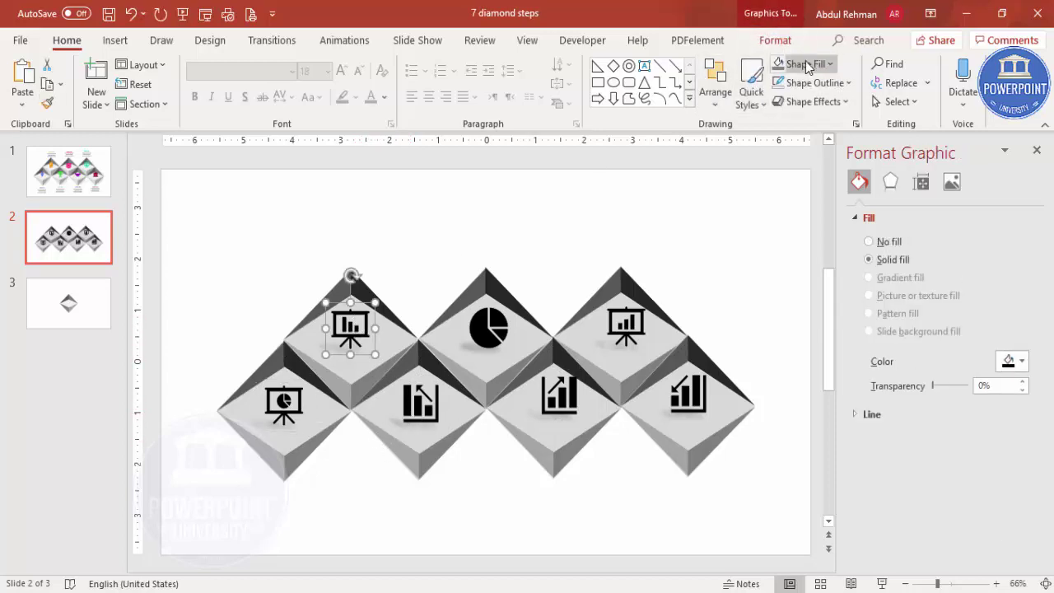
left_click(775, 39)
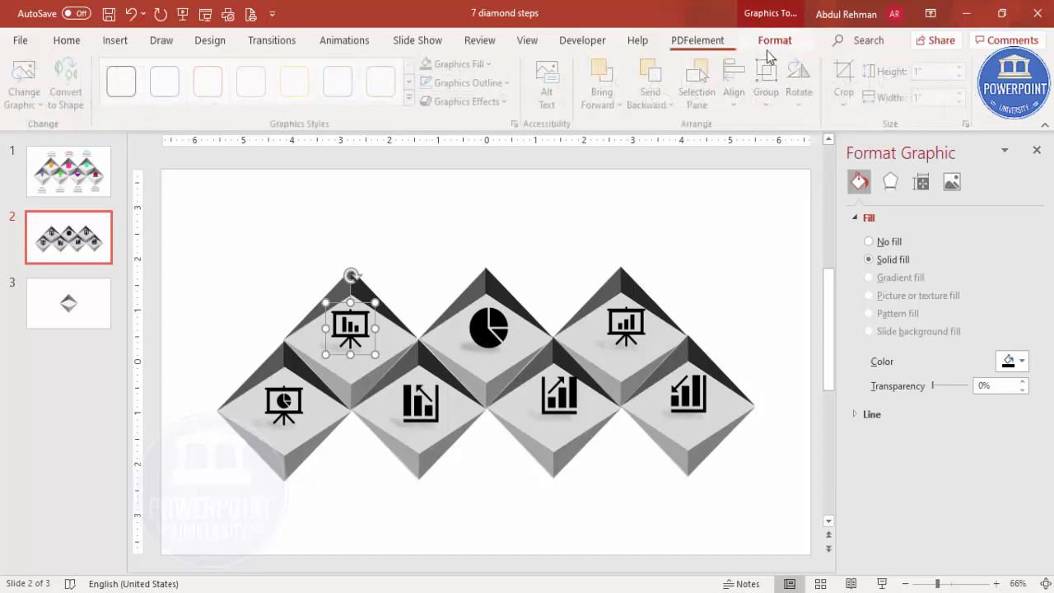
Fill the top-row icons magenta, blue and purple.
left_click(458, 64)
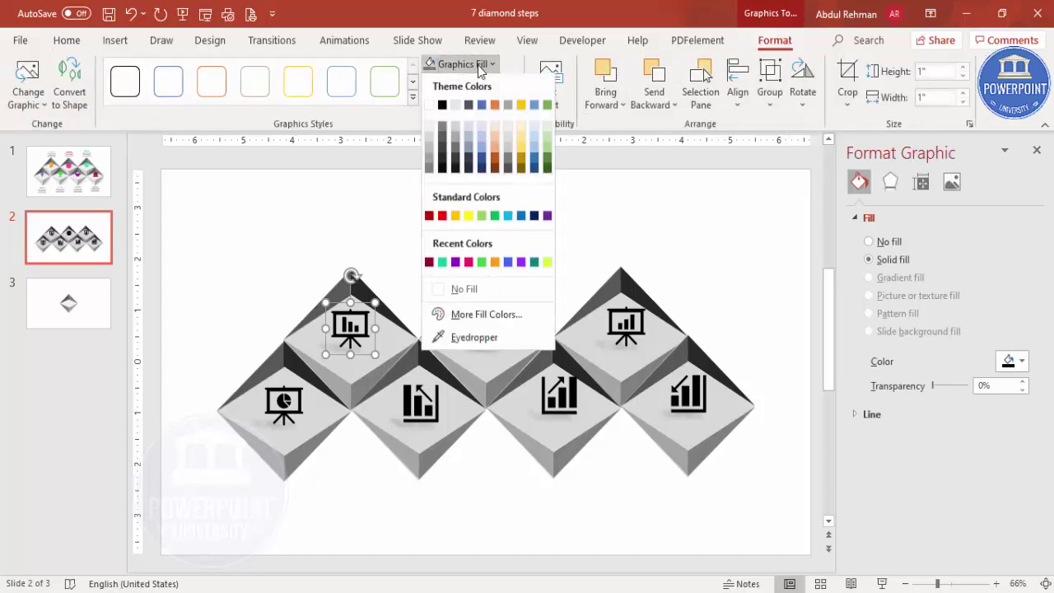
left_click(468, 263)
left_click(465, 293)
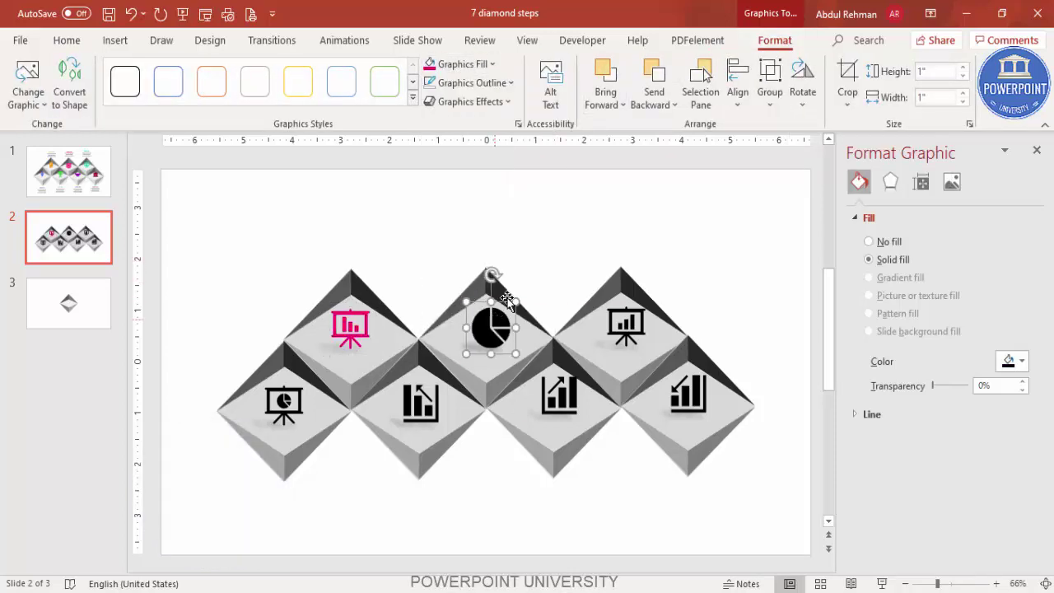
left_click(484, 63)
left_click(497, 264)
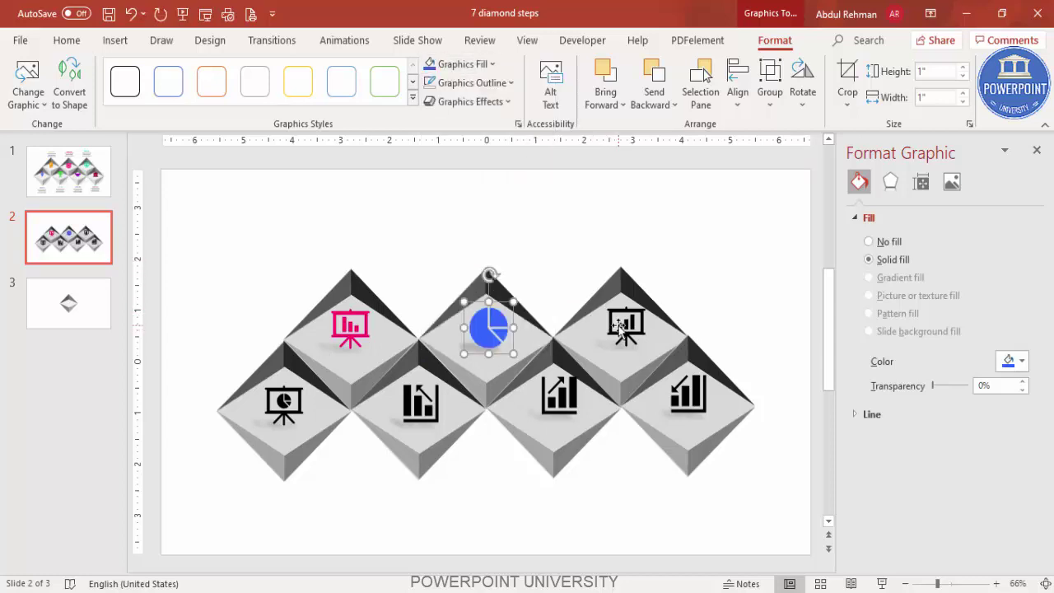
left_click(623, 327)
left_click(484, 64)
left_click(541, 214)
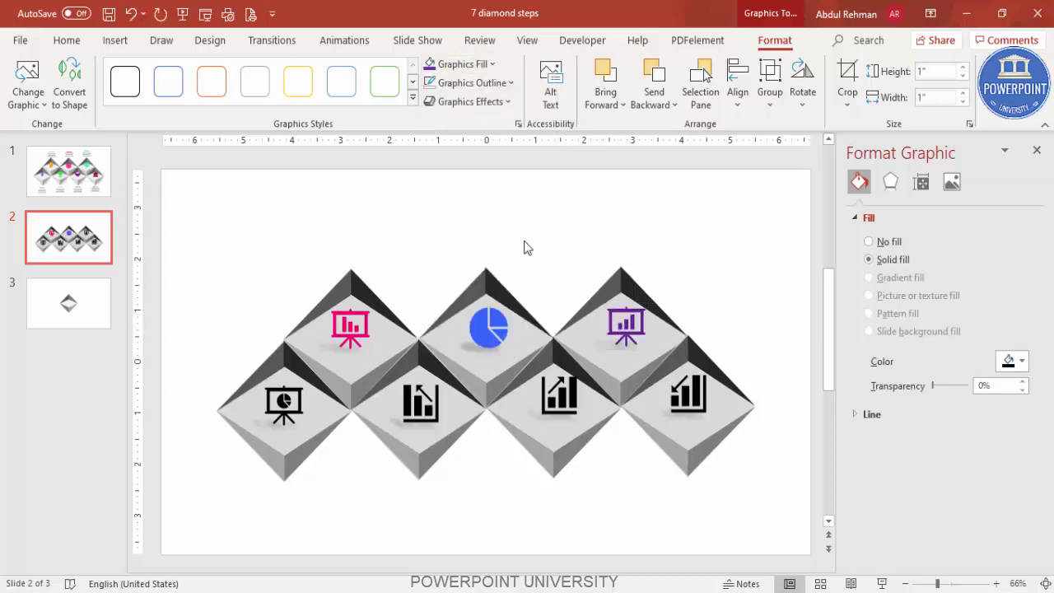
Fill the bottom-row icons maroon, orange, teal and green from Recent Colors.
left_click(283, 403)
left_click(453, 64)
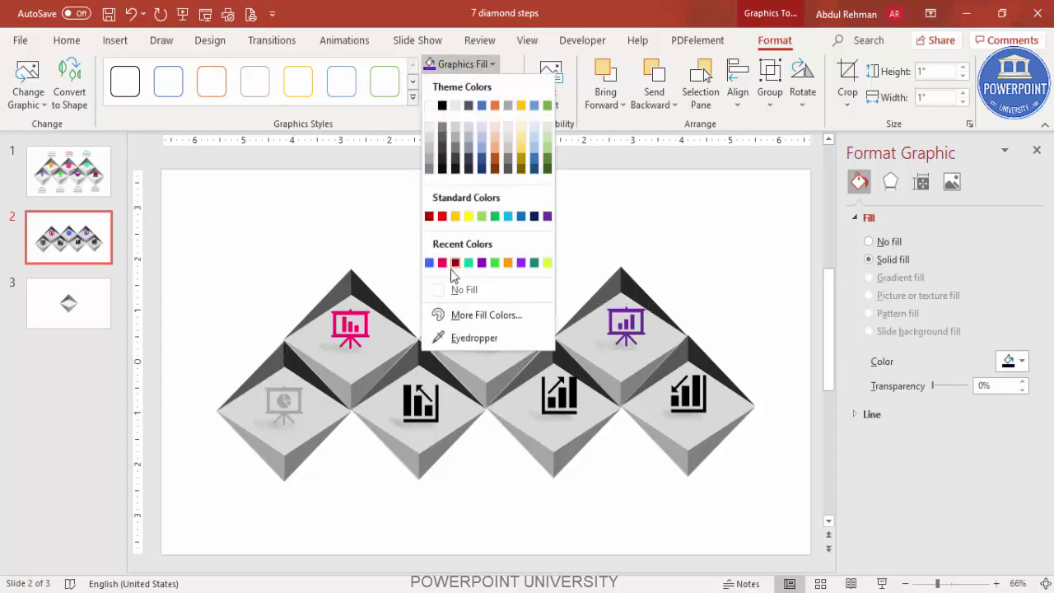
left_click(455, 262)
key("Tab")
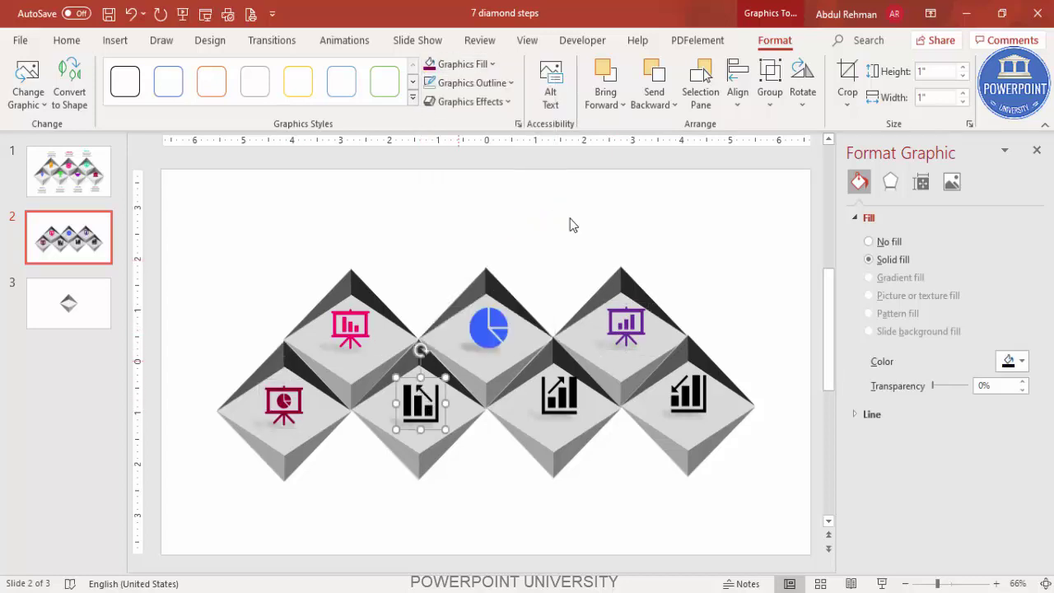
left_click(452, 64)
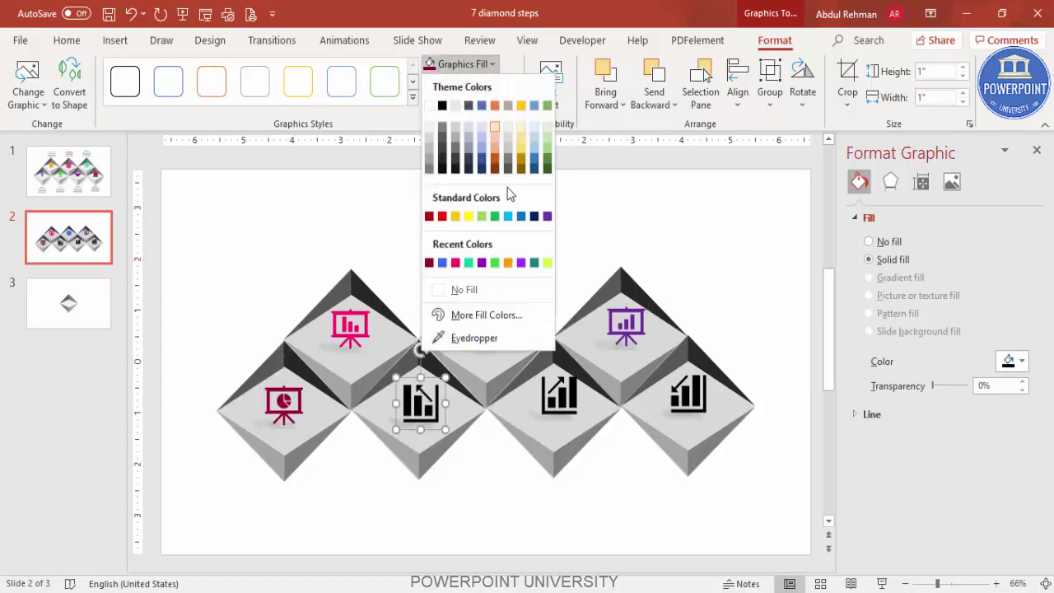
left_click(508, 263)
key("Tab")
left_click(455, 64)
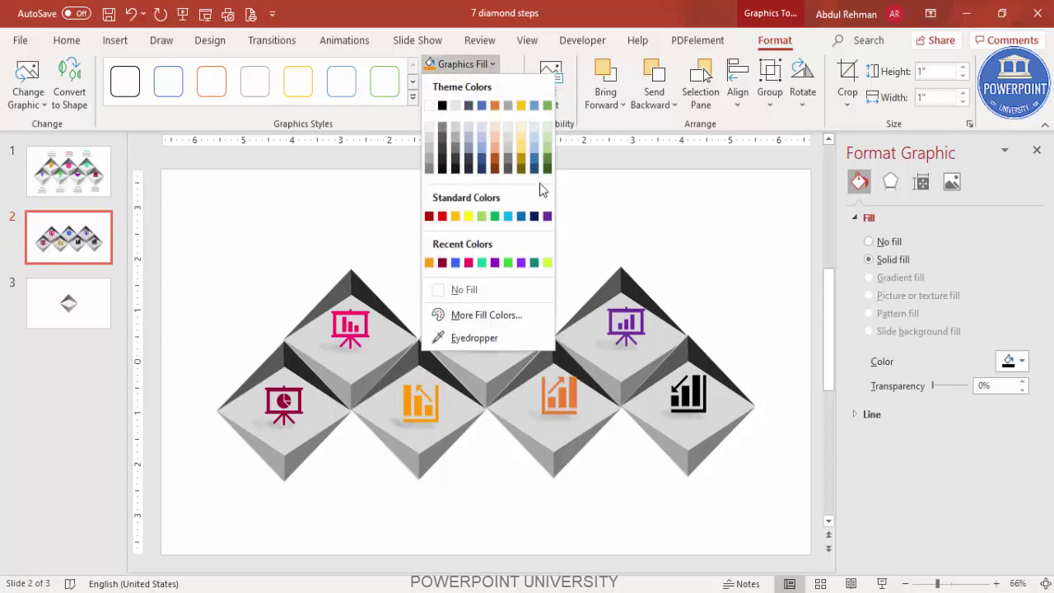
left_click(535, 263)
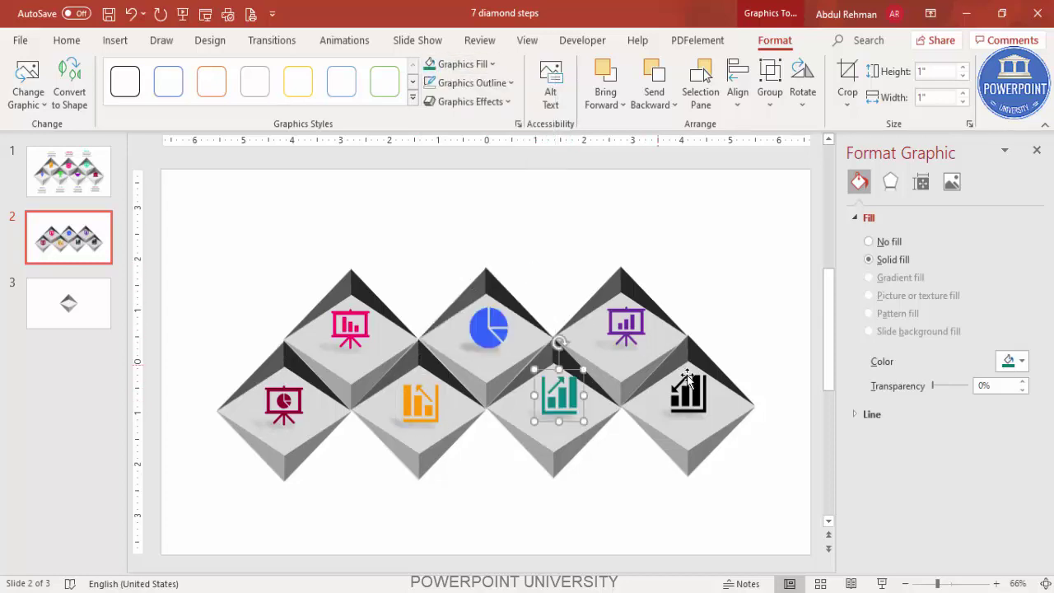
left_click(686, 383)
left_click(456, 64)
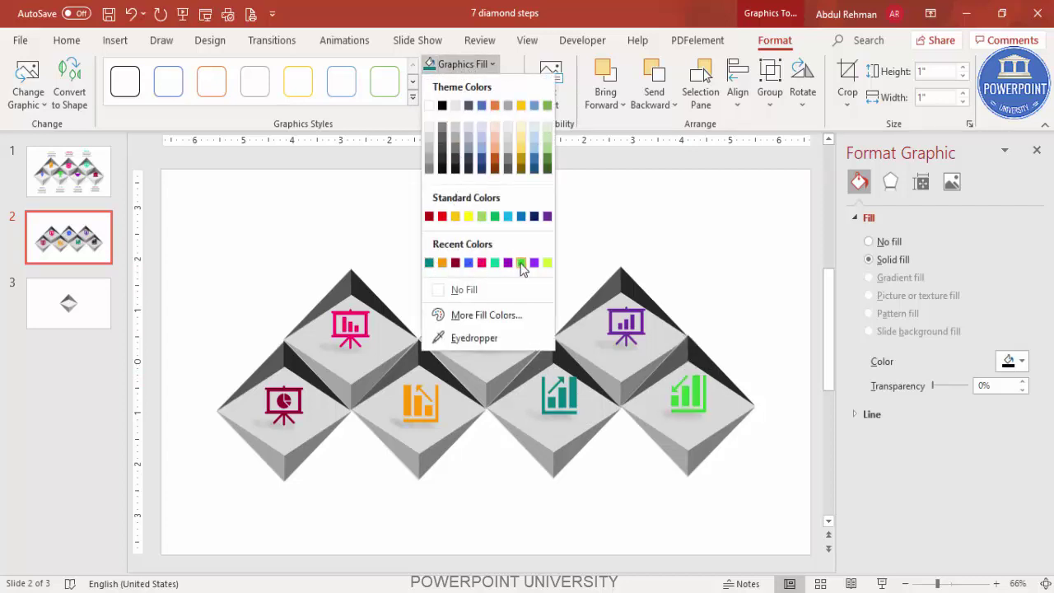
left_click(521, 263)
left_click(698, 248)
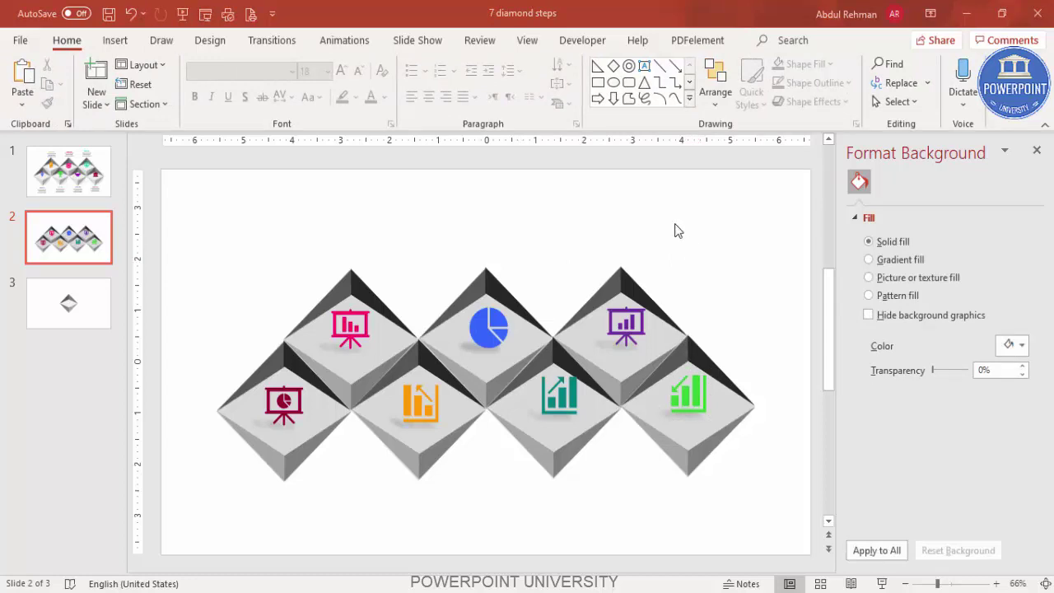
Add a centred text box reading 'STEP 01' below the bottom-left diamond.
left_click(115, 41)
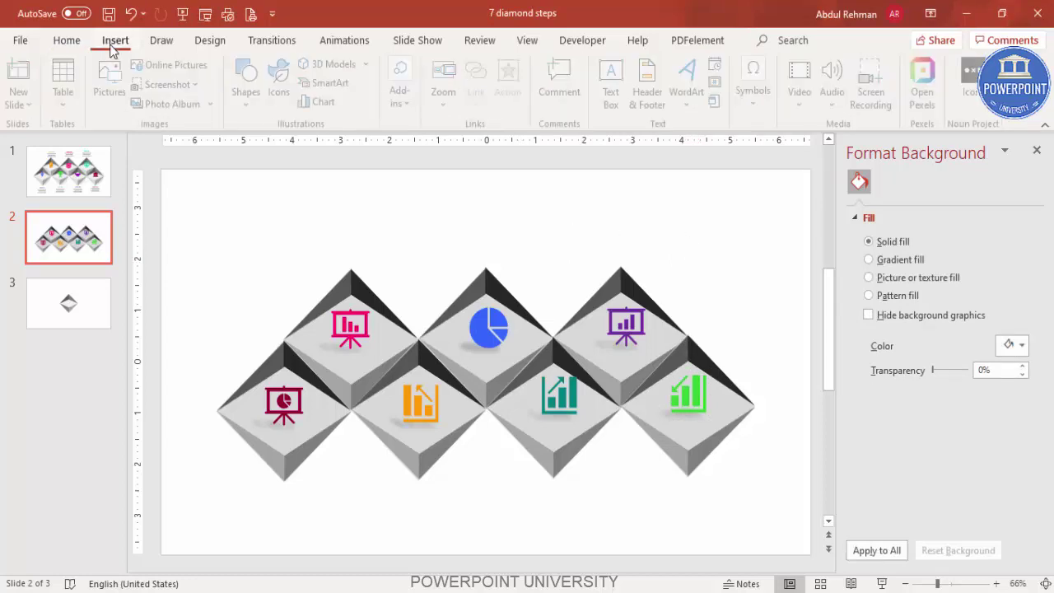
left_click(615, 79)
left_click_drag(250, 491, 330, 509)
type("STEP 01")
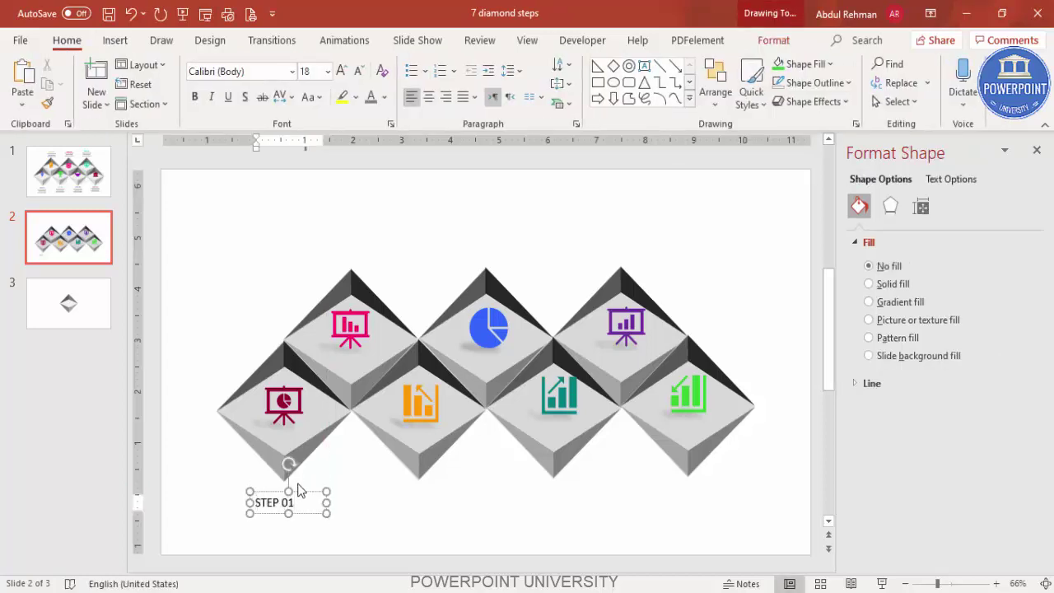
left_click(306, 494)
left_click(428, 97)
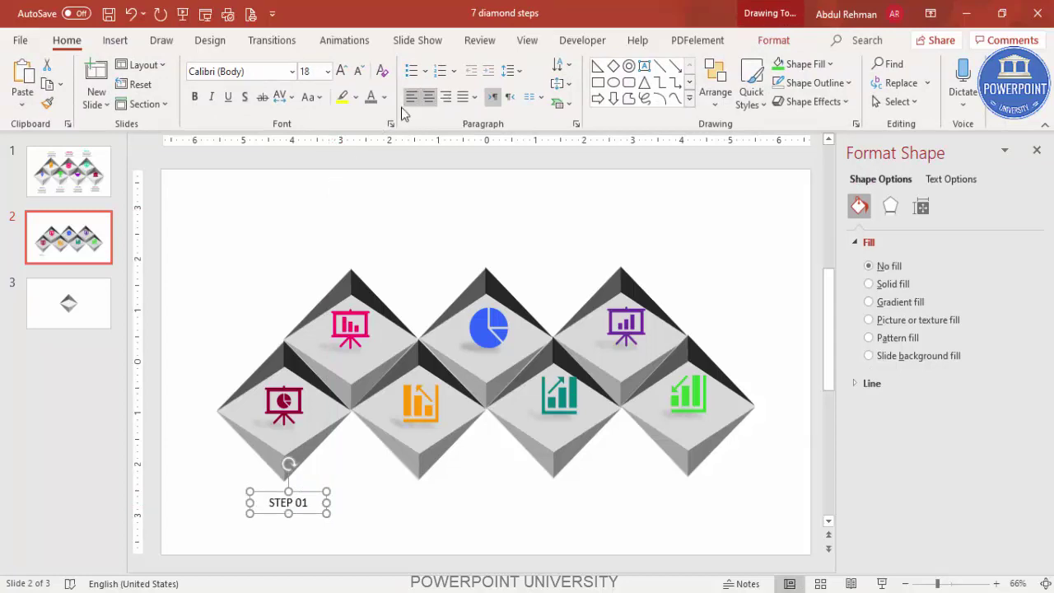
Format STEP 01 as Century Gothic, bold, 16 pt, and nudge it under the diamond.
left_click(254, 72)
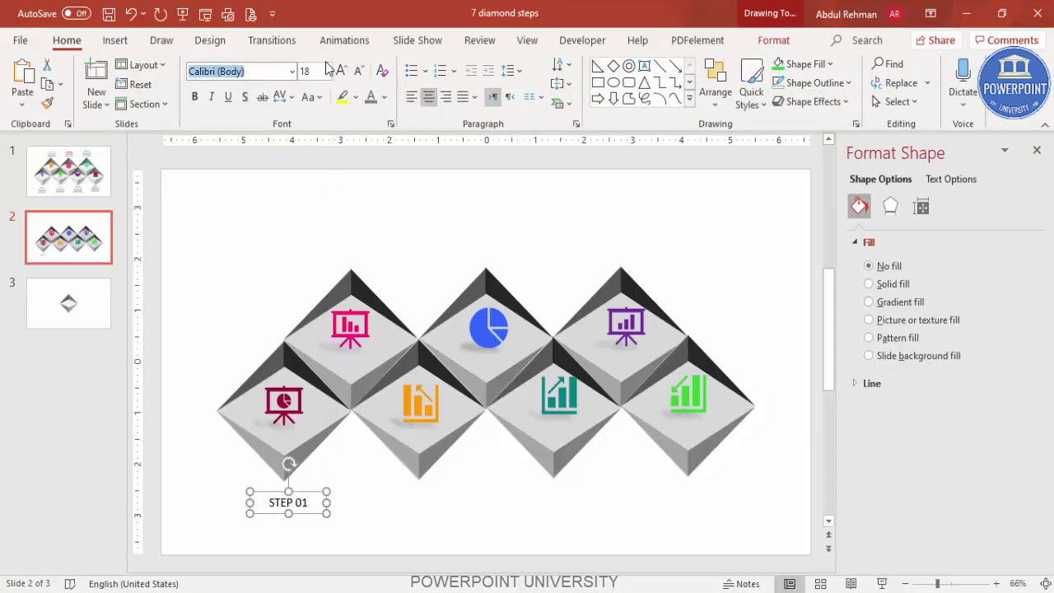
type("Centrury Gothic")
key("Return")
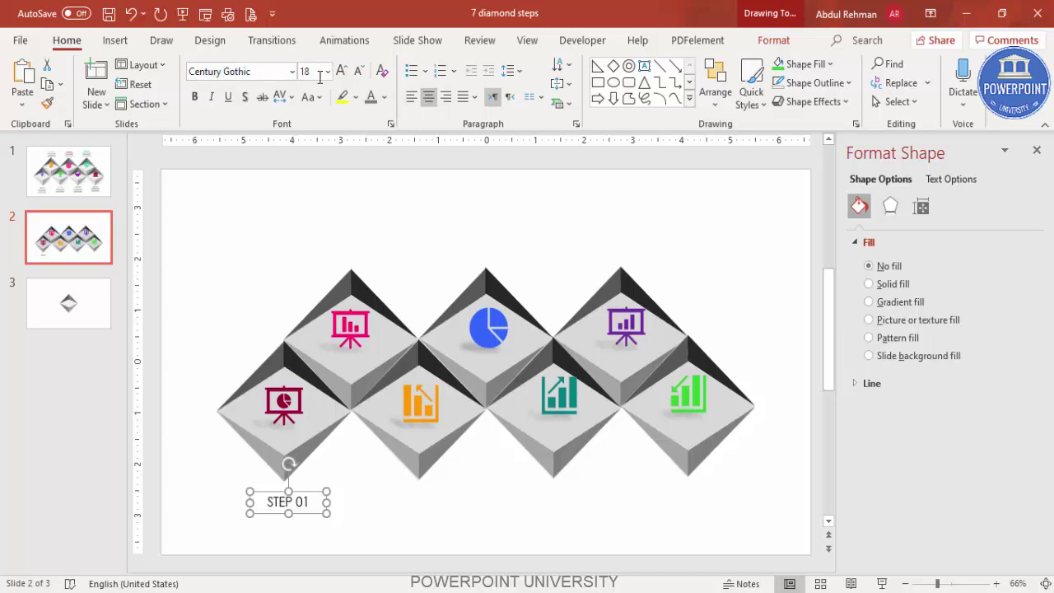
left_click(195, 96)
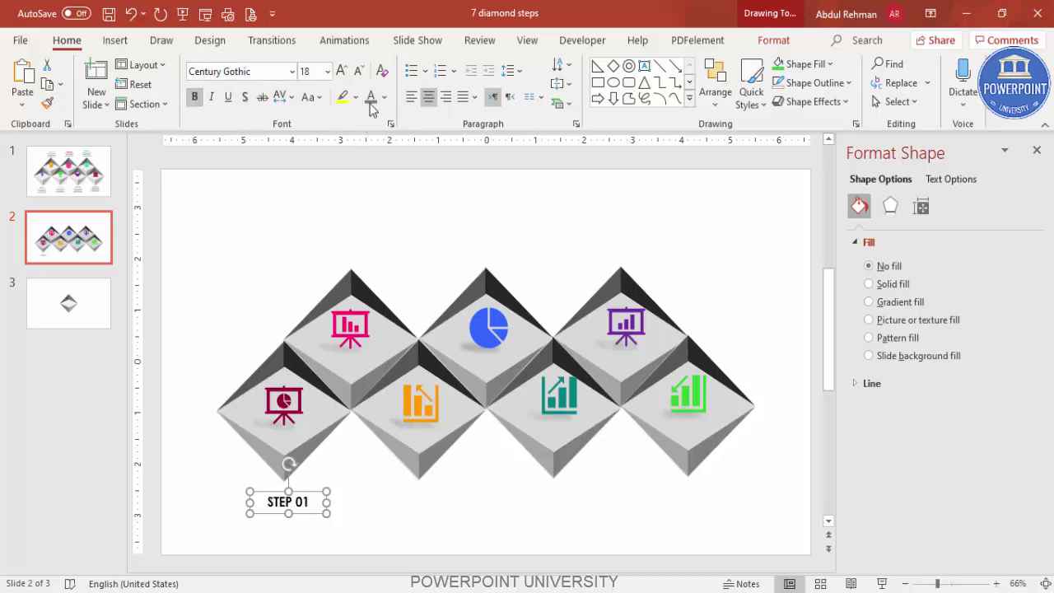
left_click(360, 72)
left_click_drag(312, 500, 305, 488)
Add a centred text box reading 'Add your detail text here' below STEP 01.
left_click(346, 496)
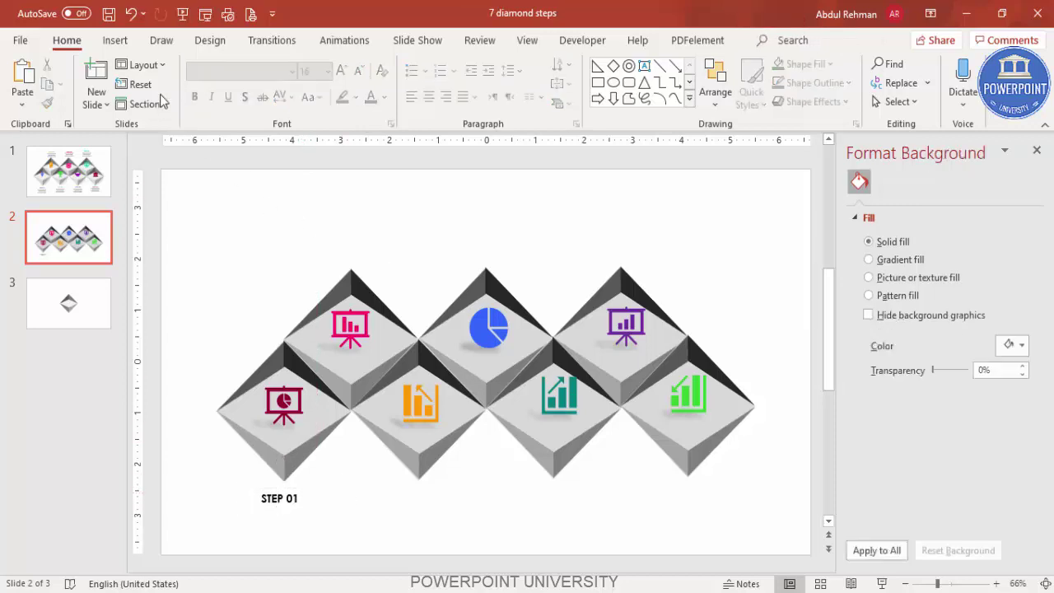
left_click(115, 41)
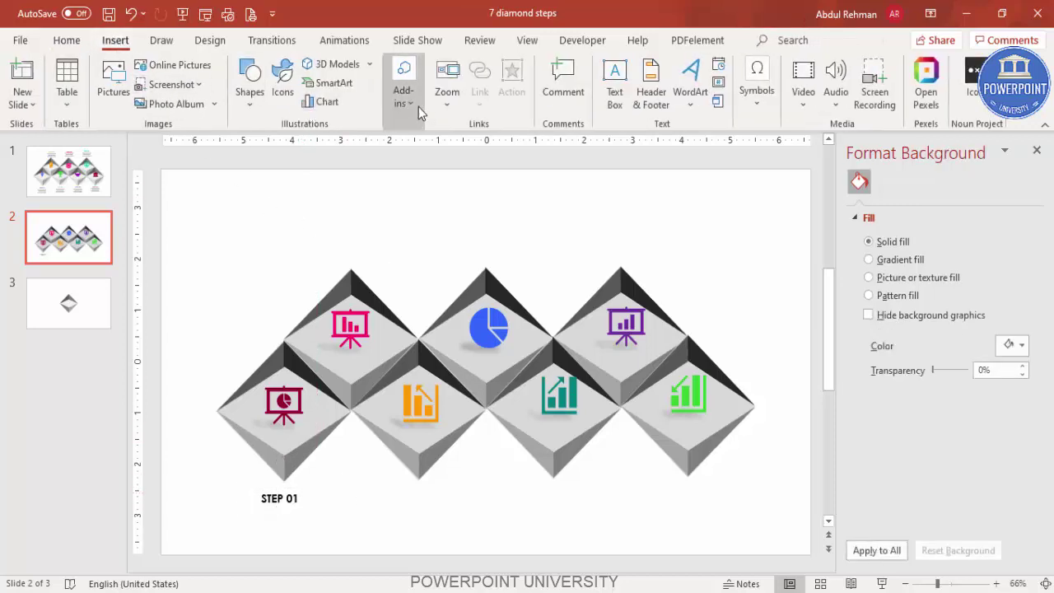
left_click(614, 86)
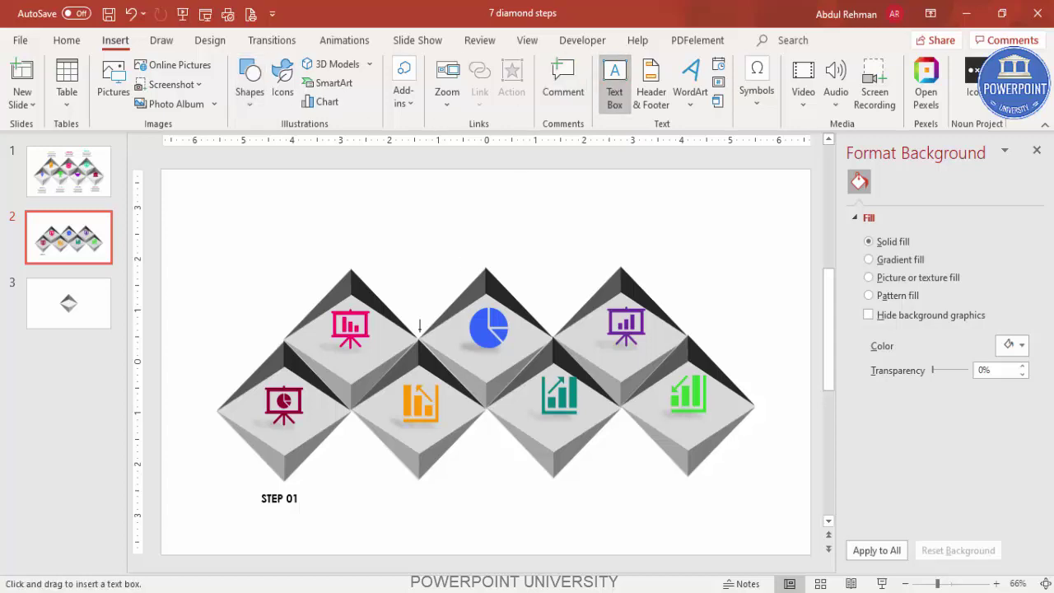
left_click_drag(230, 513, 360, 541)
type("Add your de")
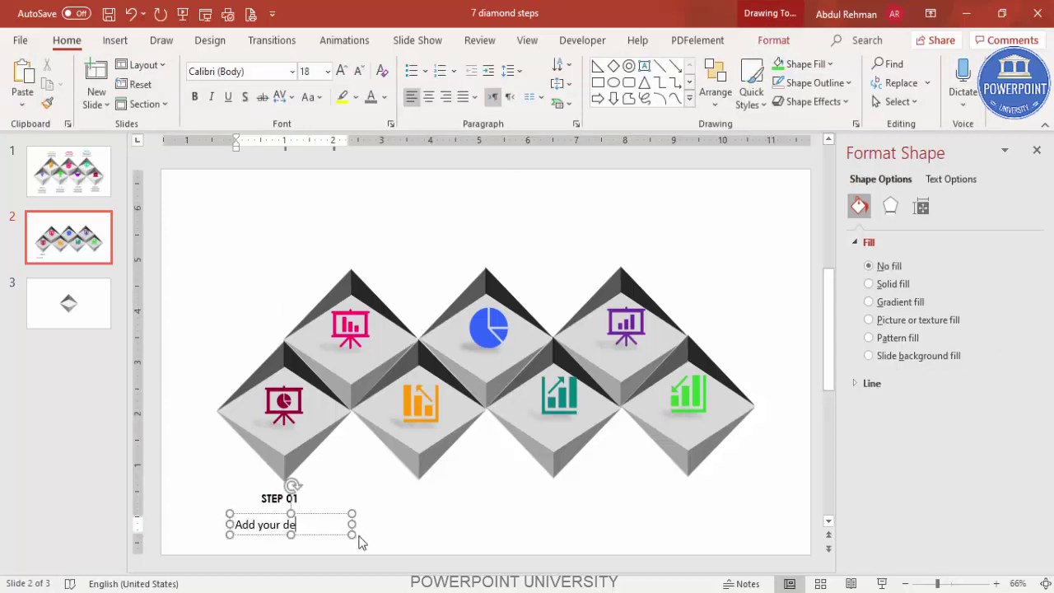
type("tail text here")
left_click(322, 511)
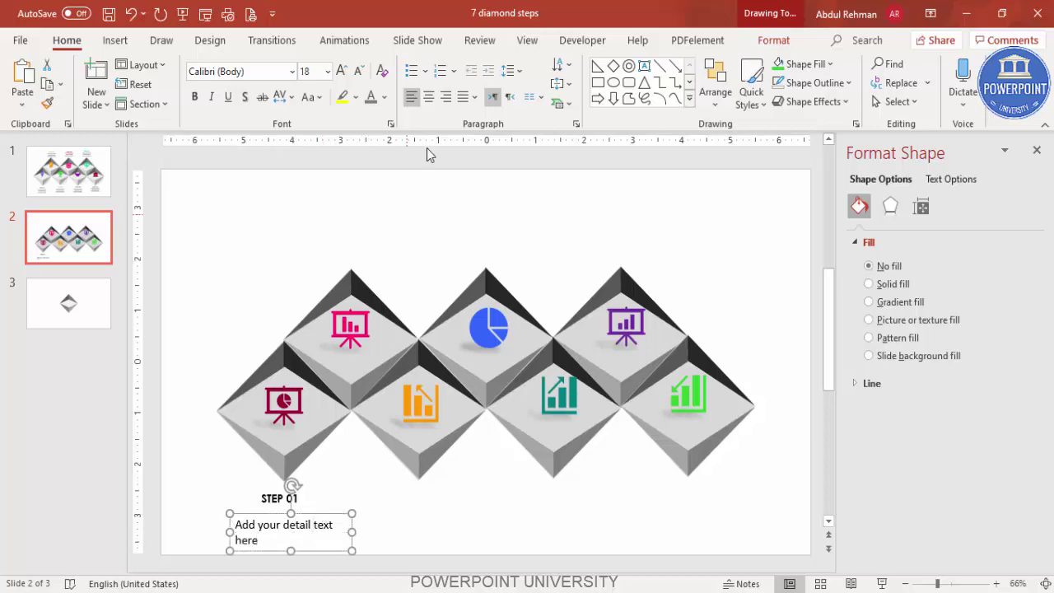
left_click(428, 97)
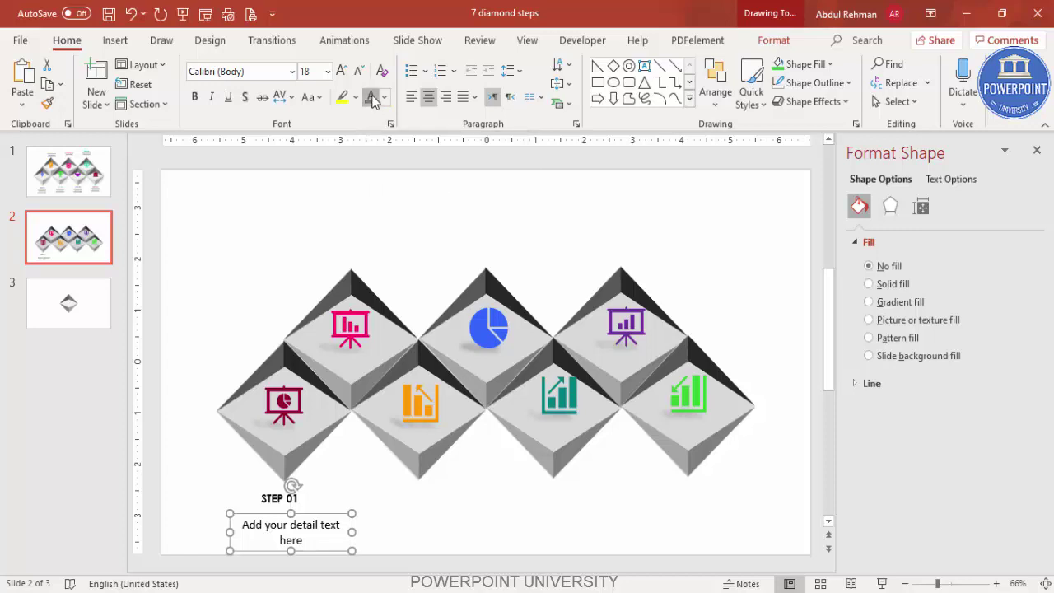
Make the detail text grey 14 pt, narrow and align it, then group it with STEP 01.
left_click(370, 97)
left_click(358, 72)
left_click(358, 72)
left_click_drag(229, 531, 259, 532)
left_click_drag(322, 517, 299, 509)
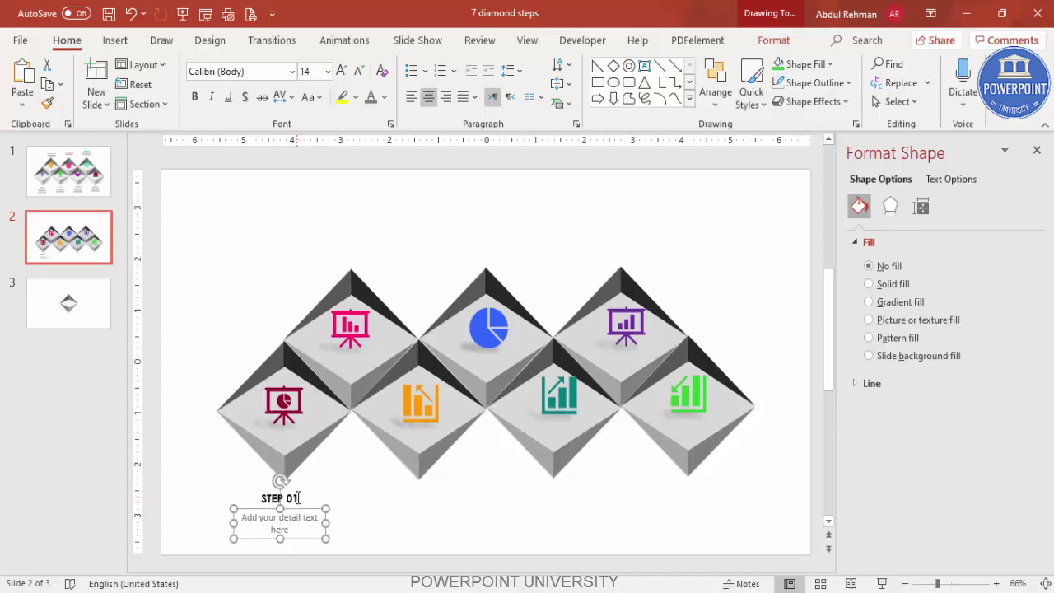
left_click(299, 498, "shift")
key("ctrl+g")
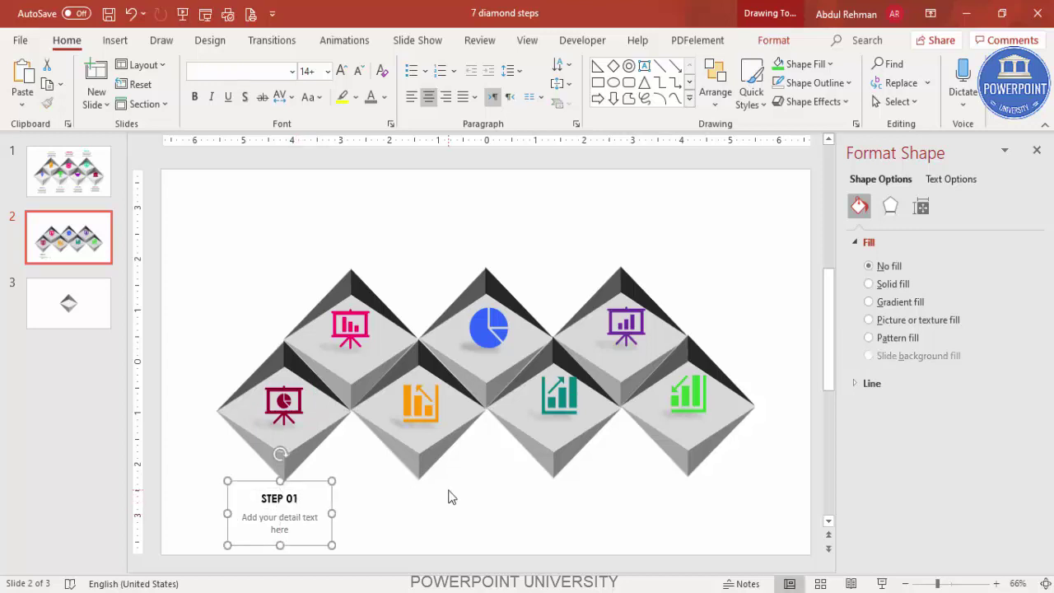
Place copies of the label group above the three top diamonds.
left_click_drag(330, 489, 448, 262)
scroll(393, 209, "up", 3)
scroll(489, 393, "down", 1)
left_click_drag(458, 203, 517, 420)
scroll(626, 425, "down", 3)
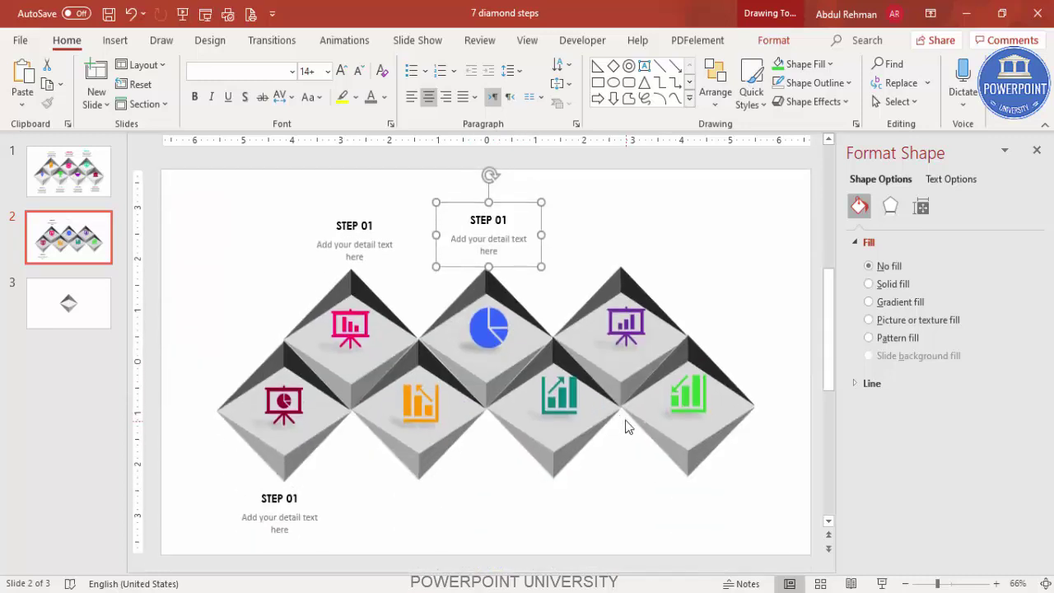
key("ctrl+d")
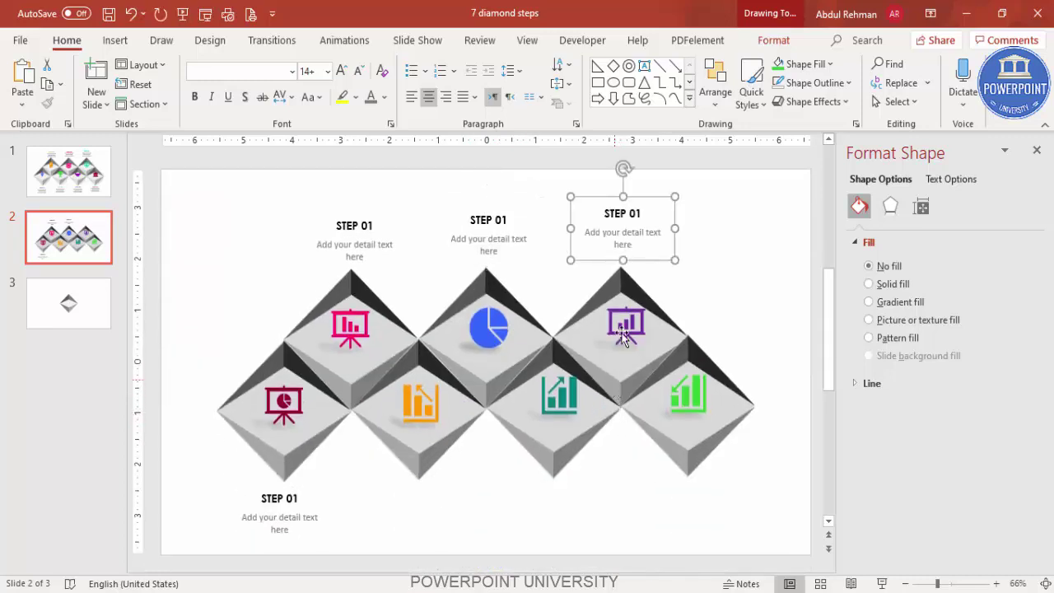
Duplicate the label group under the orange, teal and green icon diamonds.
left_click(294, 527)
key("ctrl+d")
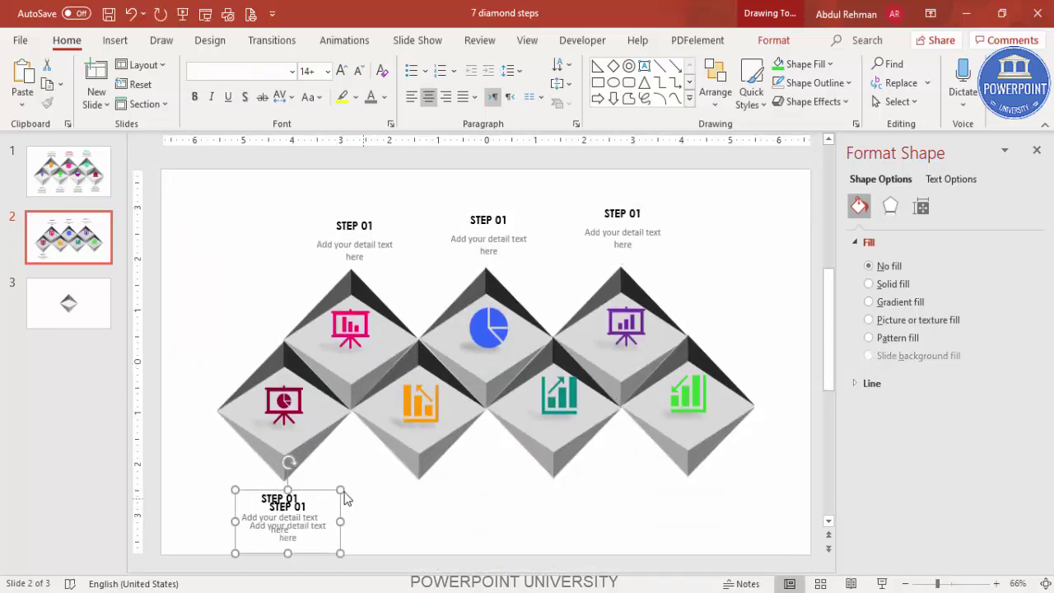
left_click_drag(354, 492, 456, 480)
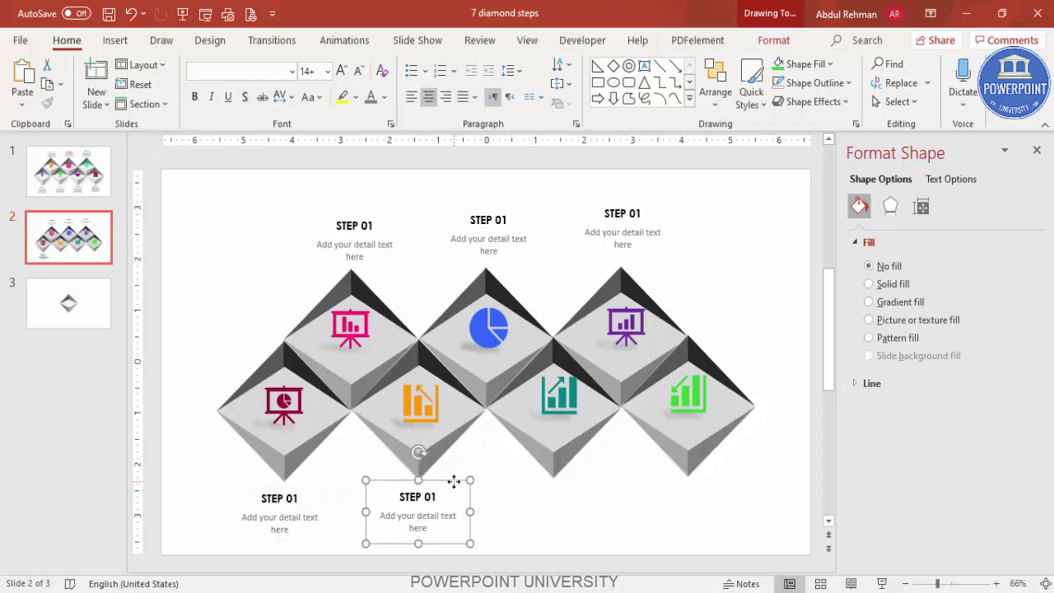
key("ctrl+d")
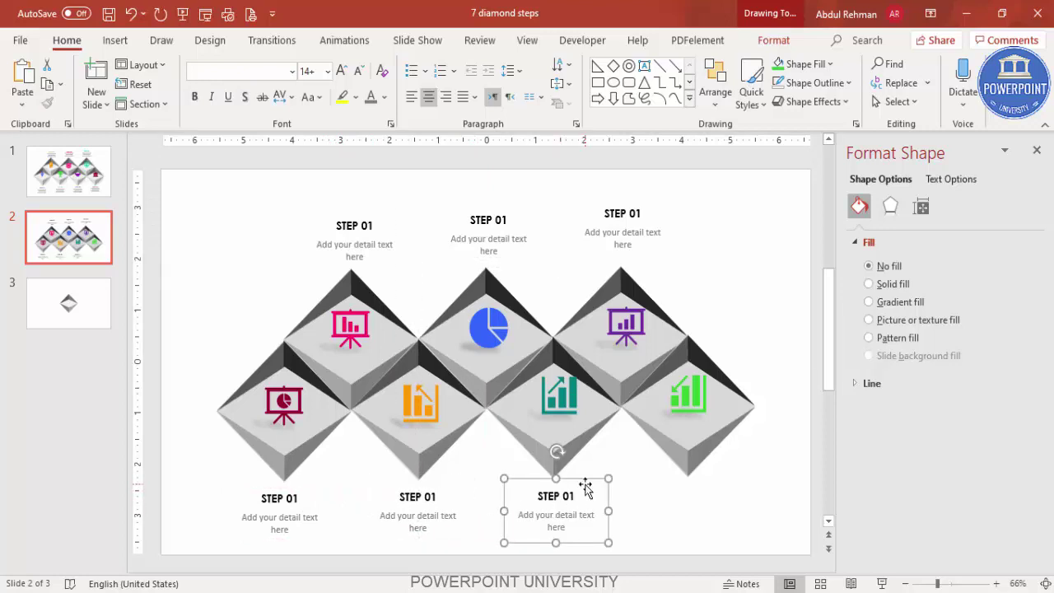
key("ctrl+d")
left_click(741, 387)
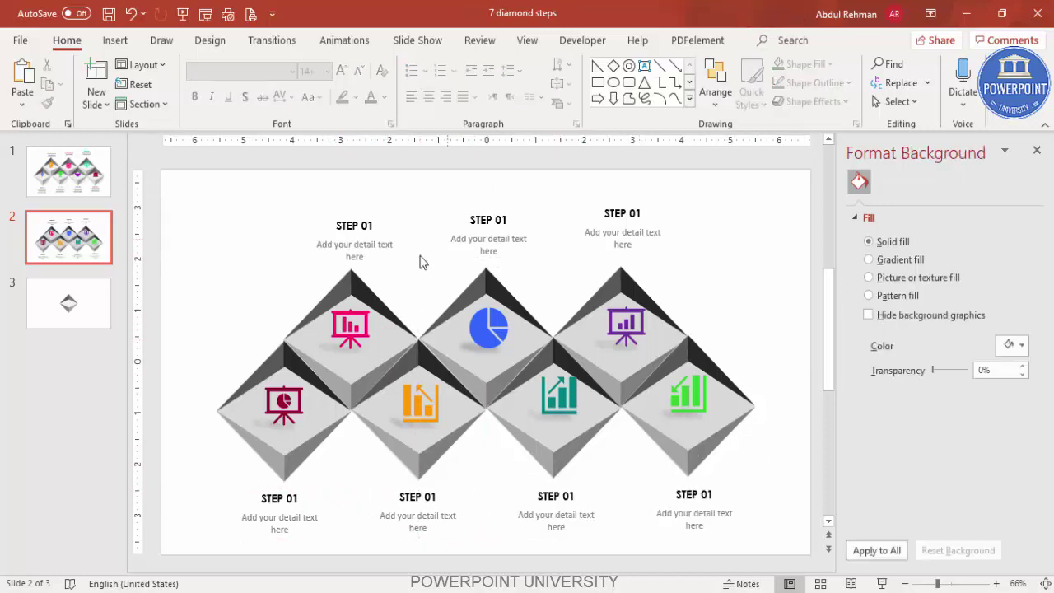
Replace each copied label's last digit so they read STEP 02 through STEP 07.
left_click(367, 222)
key("BackSpace")
type("2")
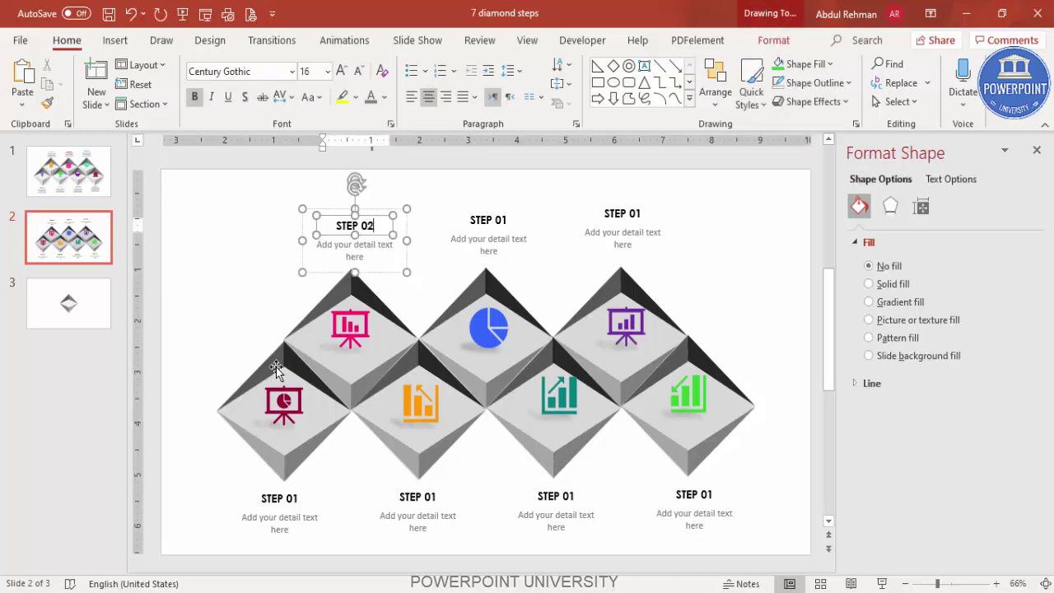
left_click(431, 498)
type("3")
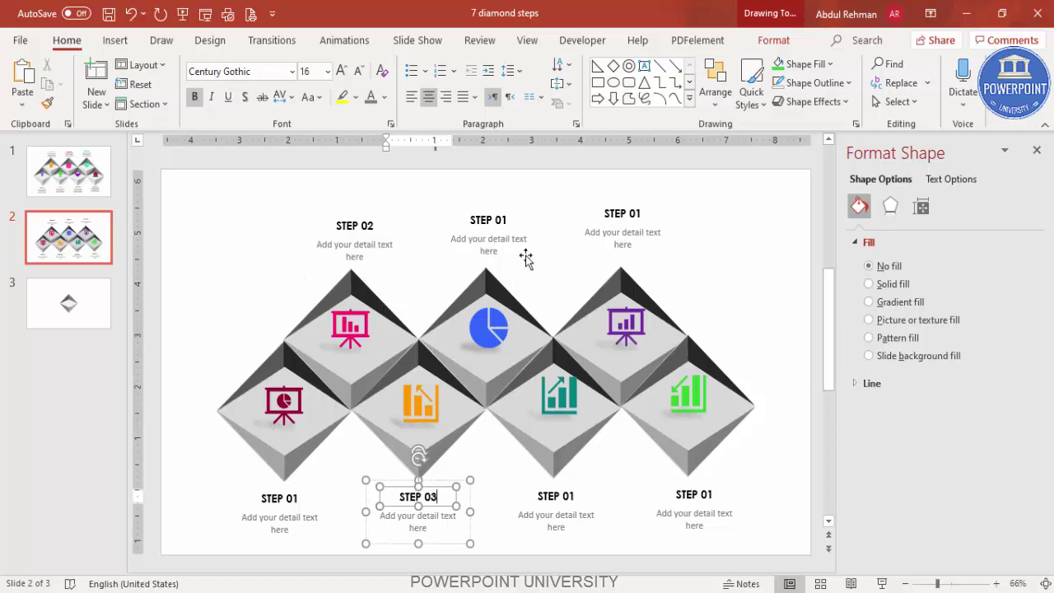
left_click(506, 220)
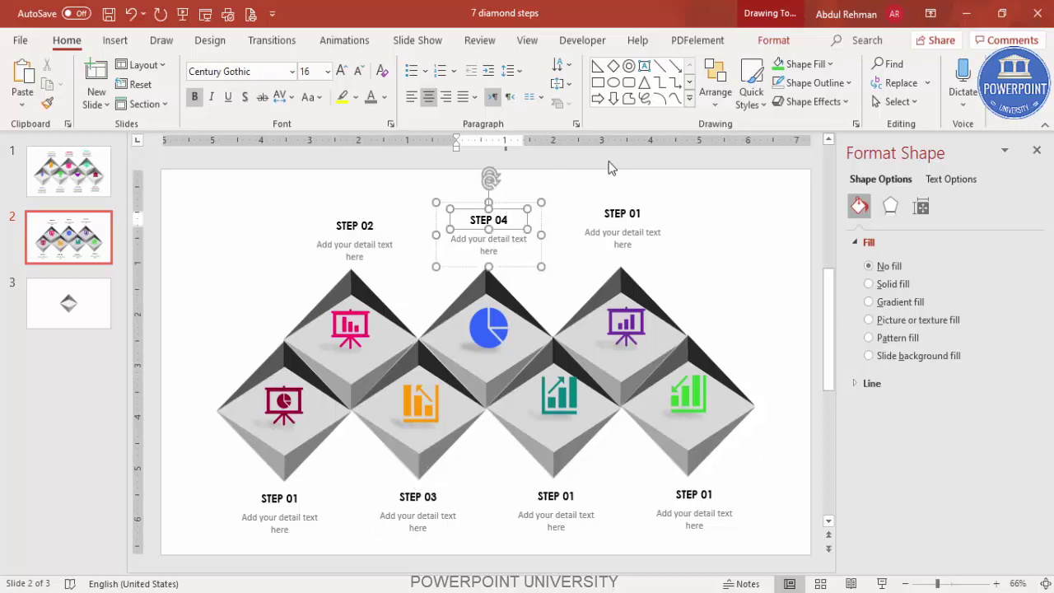
left_click(573, 495)
key("BackSpace")
type("5")
left_click(640, 212)
key("BackSpace")
type("6")
left_click(713, 492)
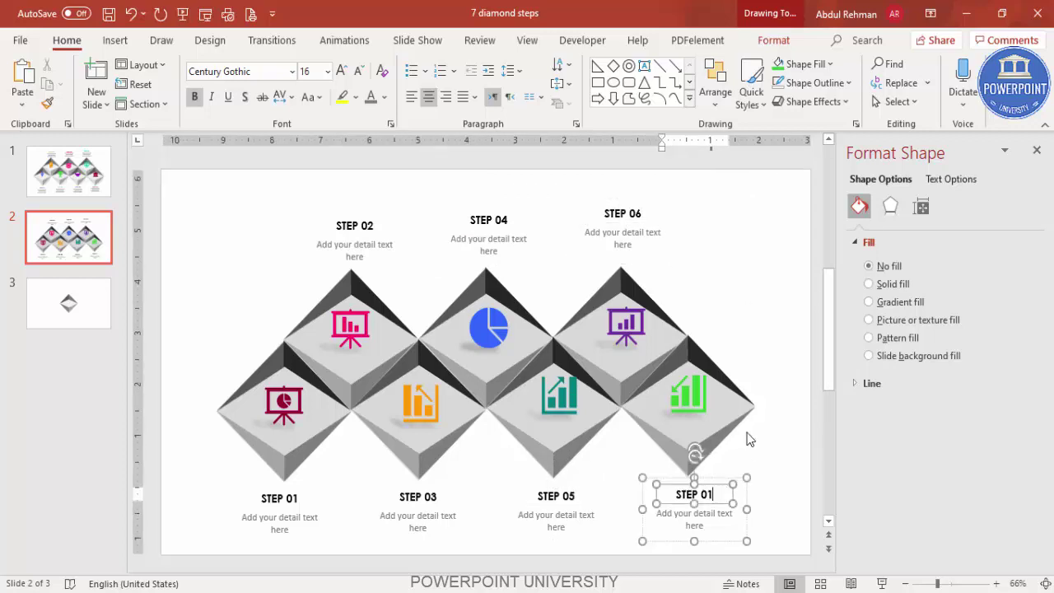
key("BackSpace")
type("7")
left_click(708, 295)
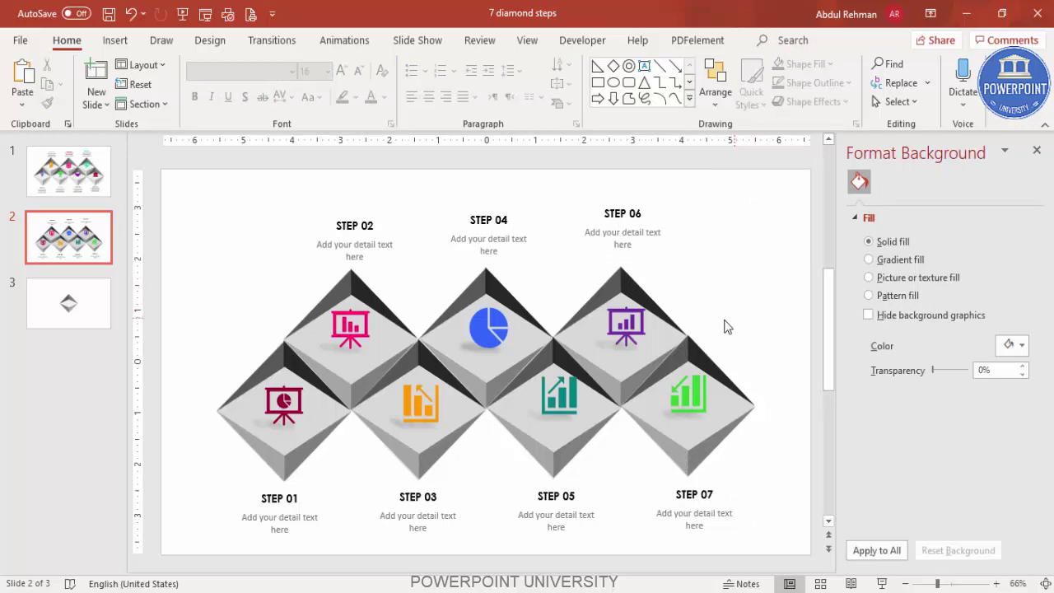
Colour the STEP 01 label dark red and the STEP 02 label pink.
left_click(269, 504)
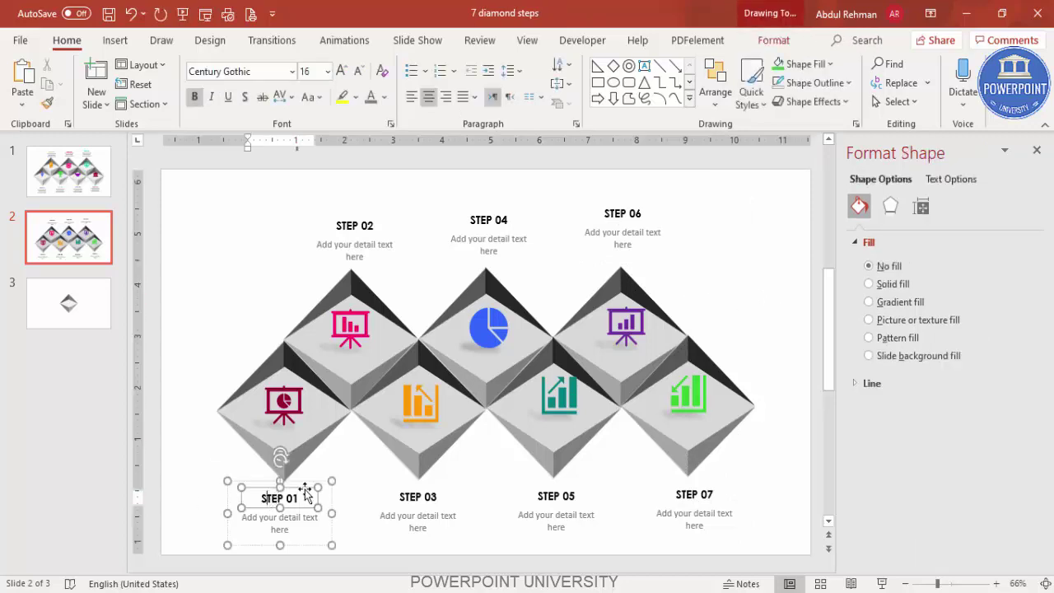
left_click(257, 492)
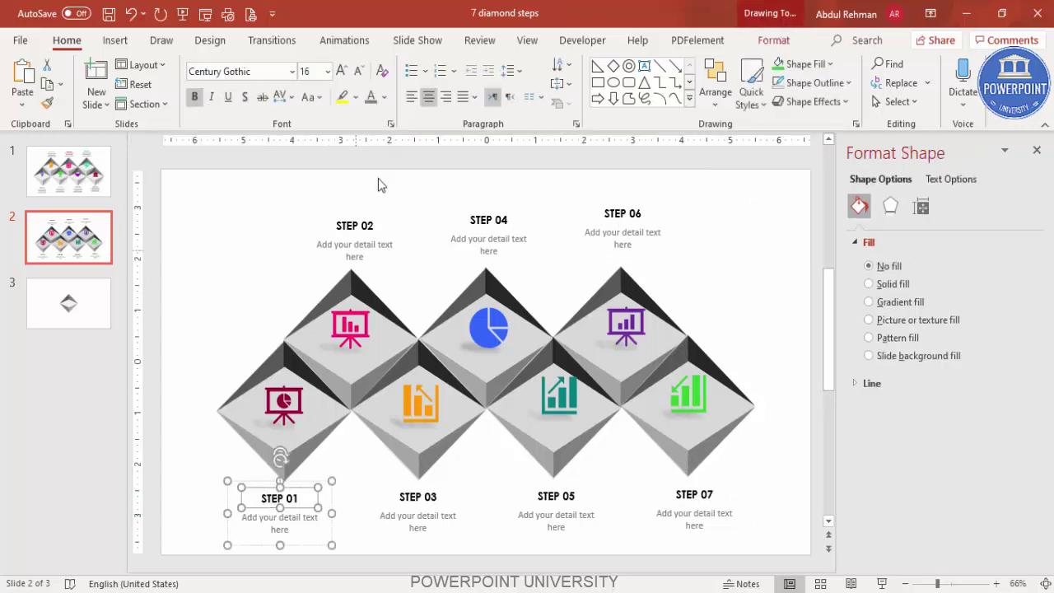
left_click(384, 97)
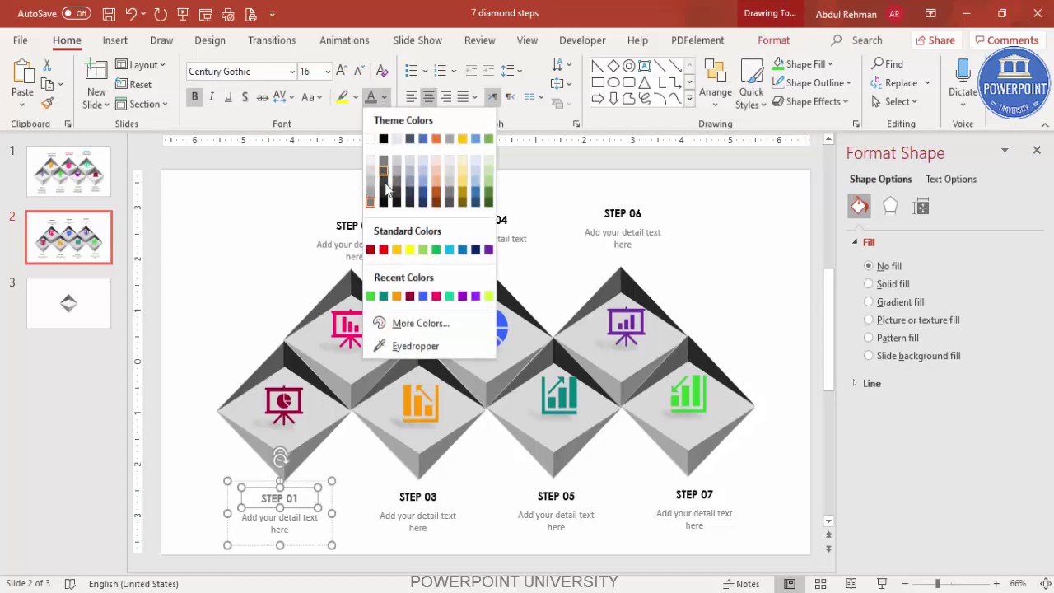
left_click(409, 296)
left_click(364, 224)
left_click(371, 215)
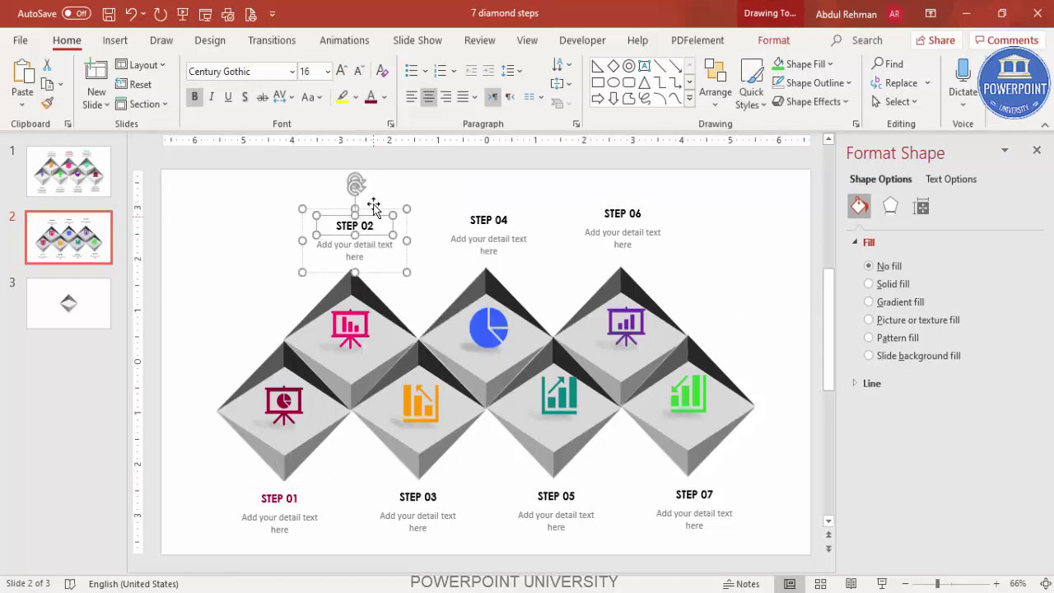
left_click(385, 97)
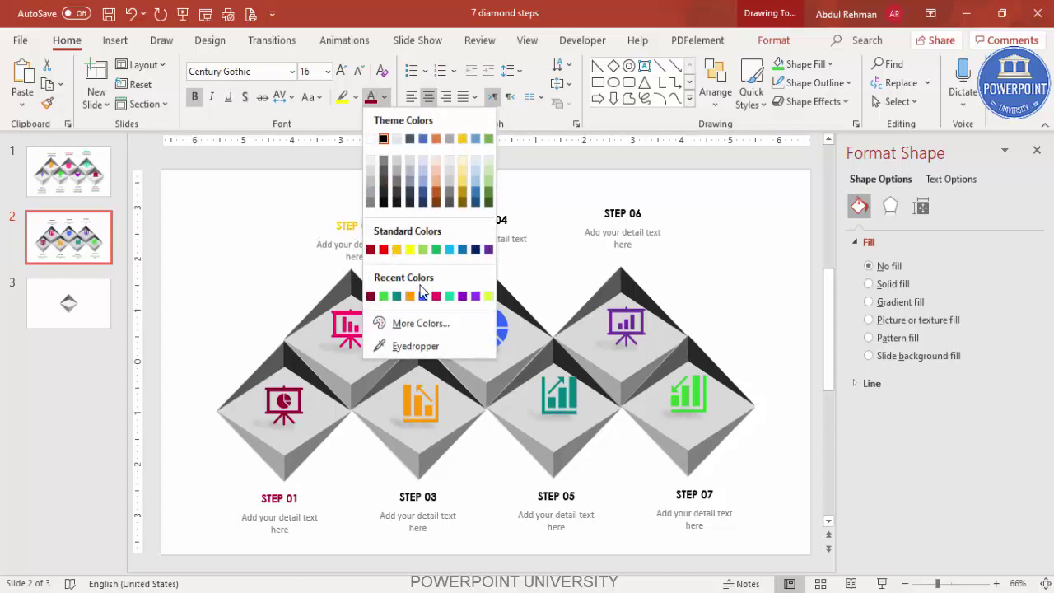
Make the STEP 03 label orange and the STEP 04 label blue.
left_click(445, 489)
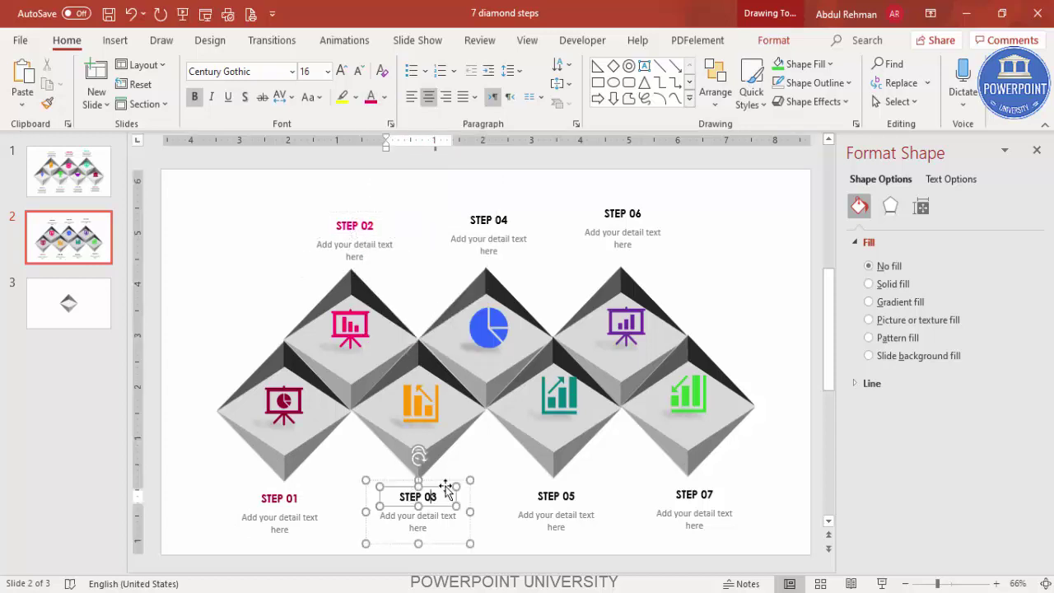
key("Escape")
left_click(384, 97)
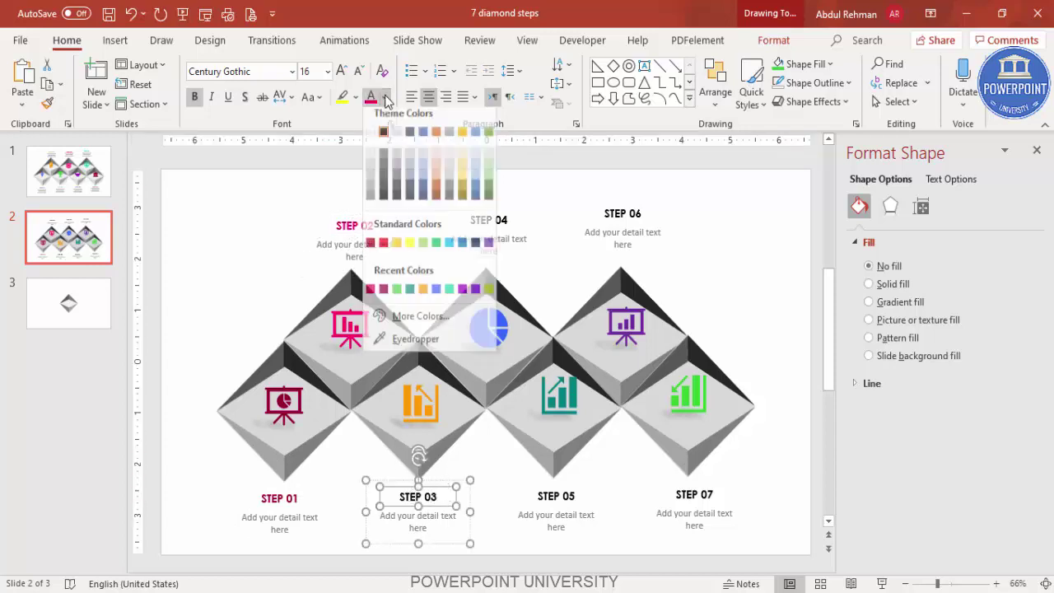
left_click(423, 296)
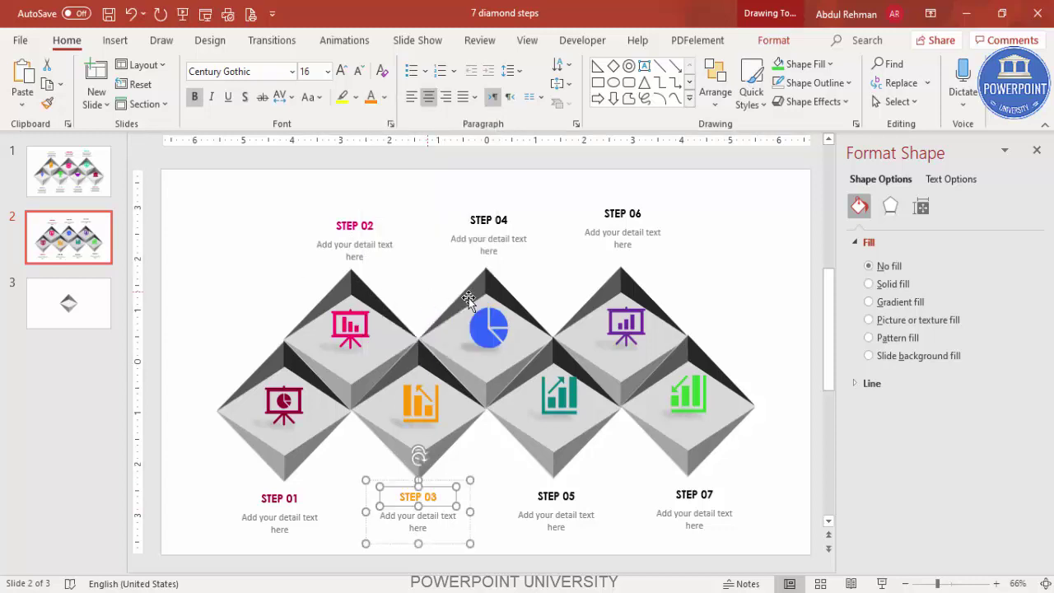
left_click(501, 220)
key("Escape")
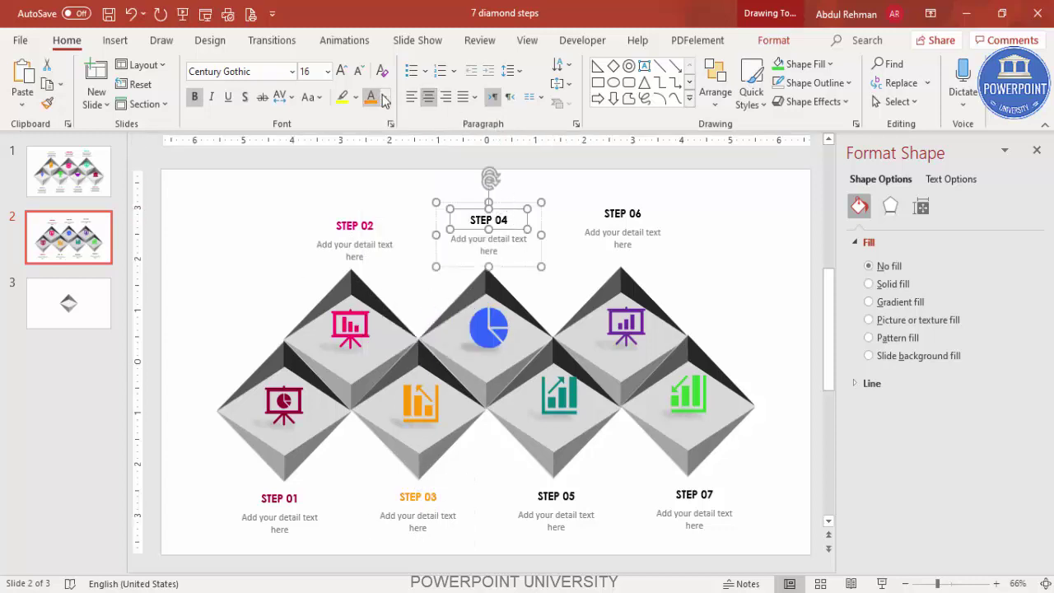
left_click(384, 98)
left_click(436, 296)
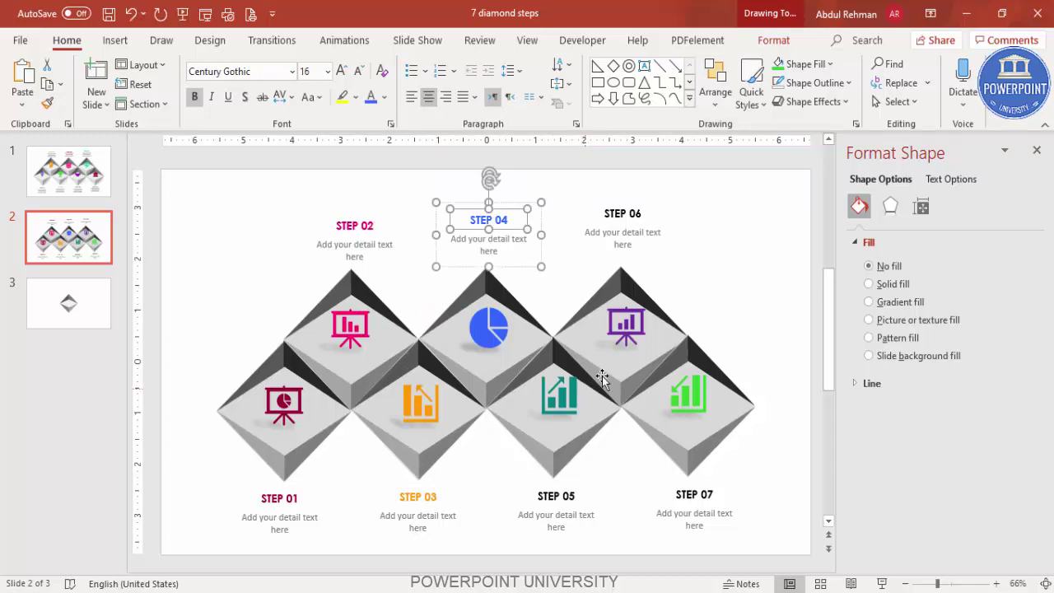
Make the STEP 05 label teal and the STEP 06 label purple.
left_click(577, 497)
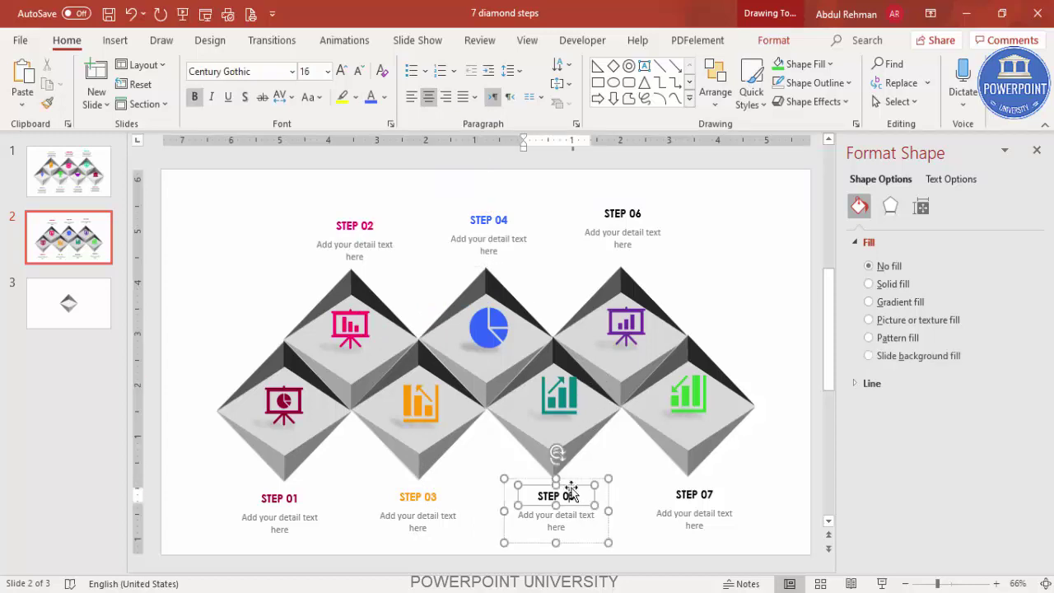
key("Escape")
left_click(384, 97)
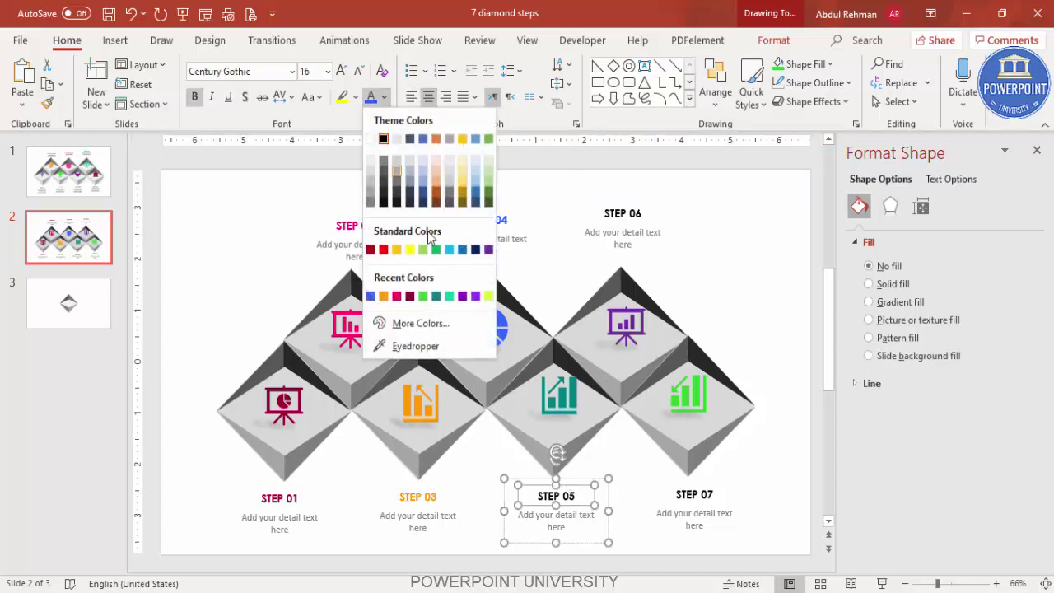
left_click(436, 297)
left_click(634, 227)
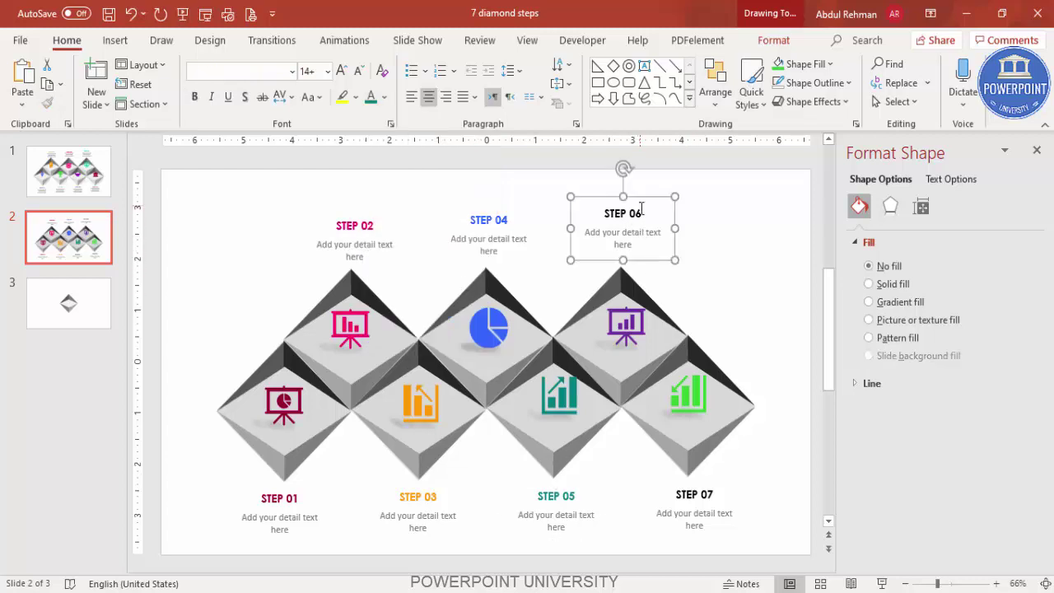
left_click(640, 207)
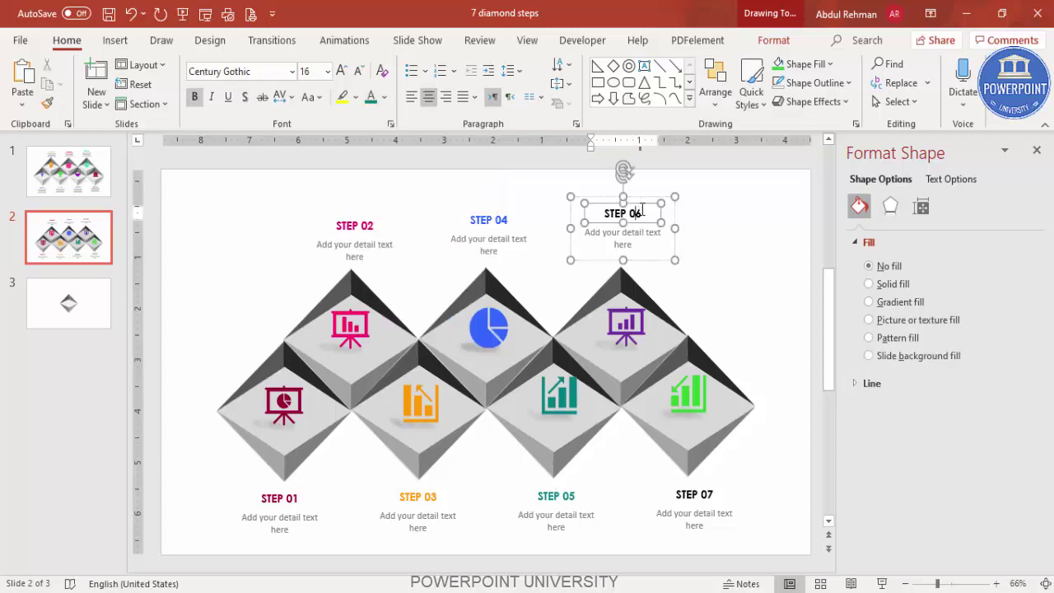
left_click(384, 97)
left_click(475, 296)
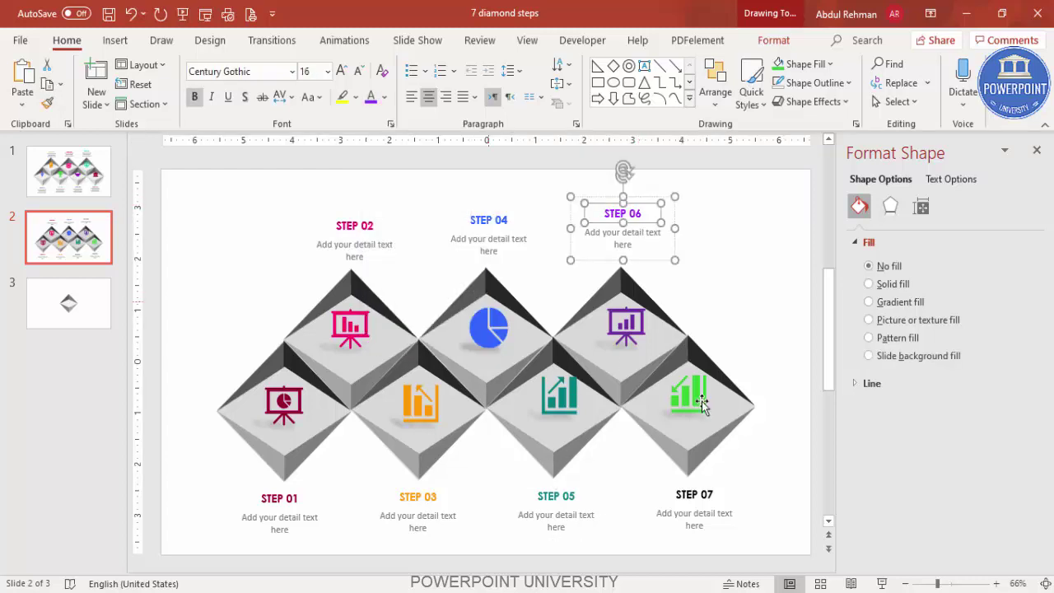
Turn the STEP 07 label green, then deselect everything on the slide.
left_click(721, 487)
left_click(715, 491)
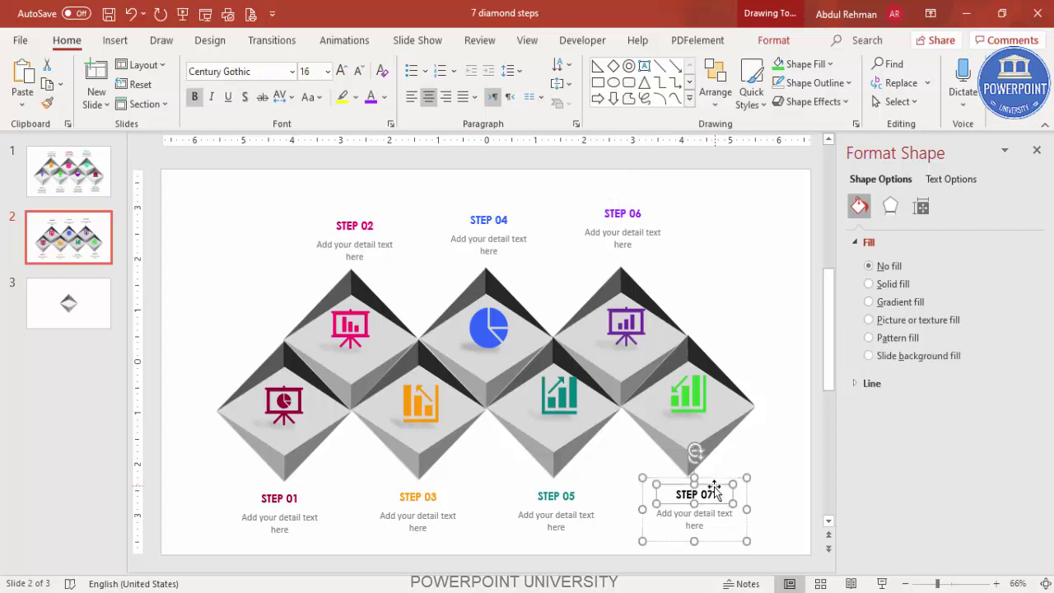
left_click(384, 98)
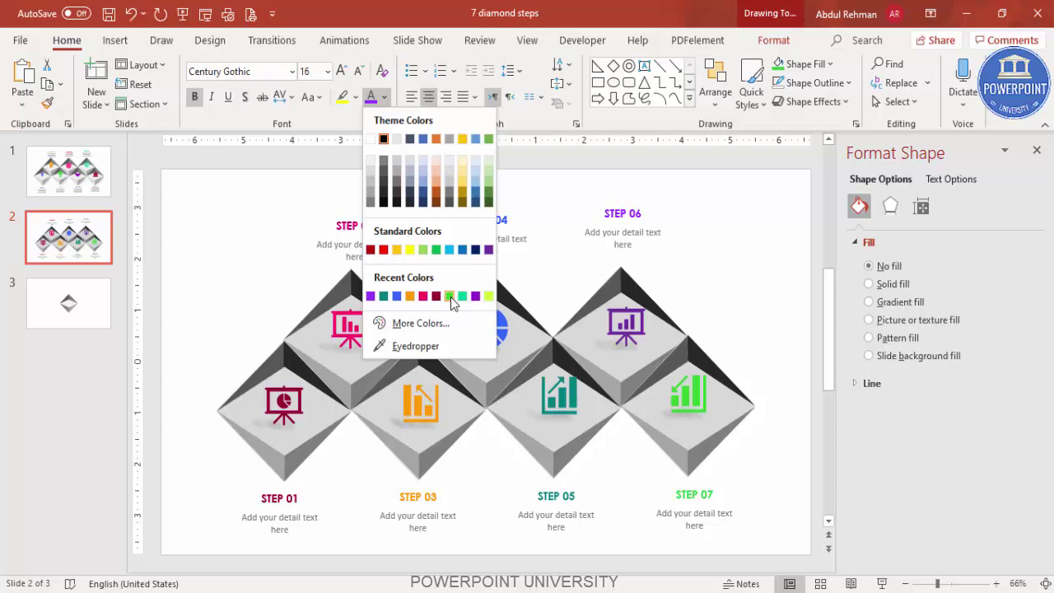
left_click(452, 301)
left_click(753, 240)
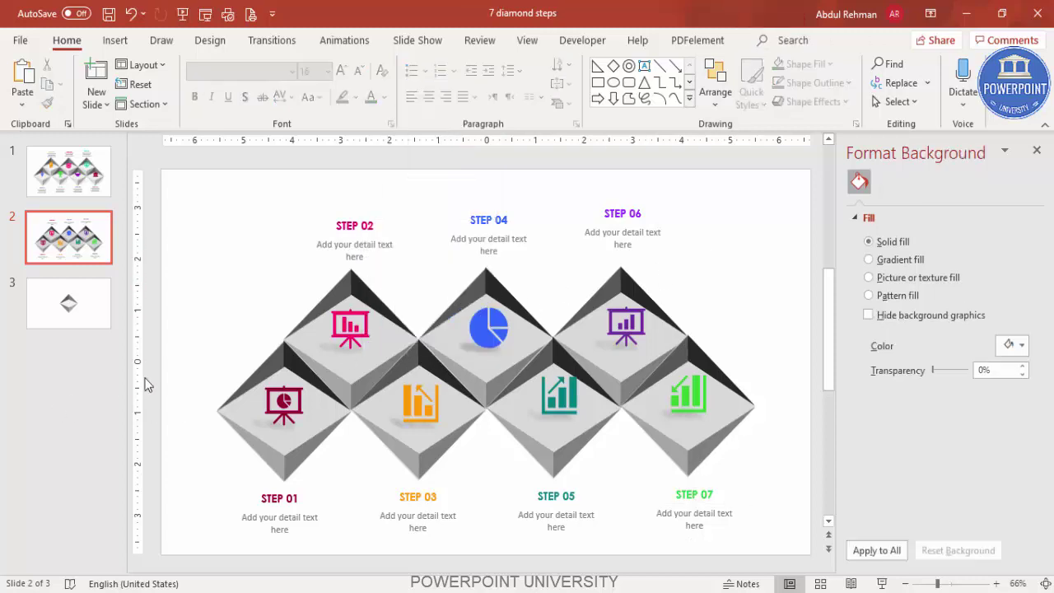